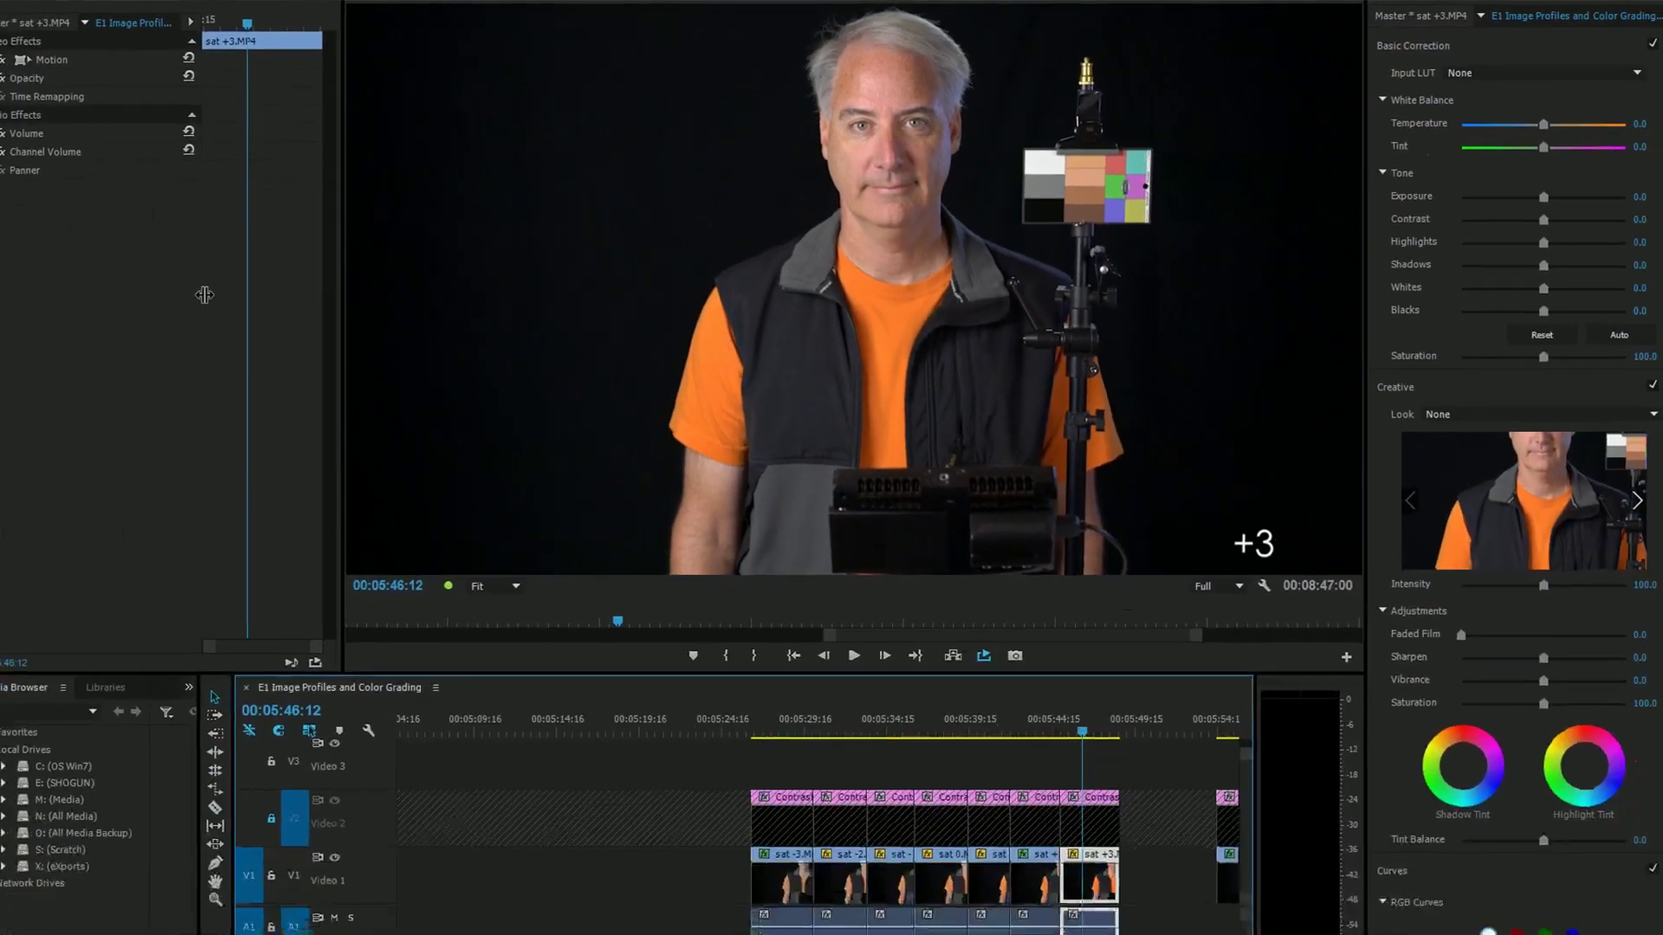
Replace Effect Controls with Lumetri Scopes to show the +3 clip's vectorscope trace.
left_click(55, 7)
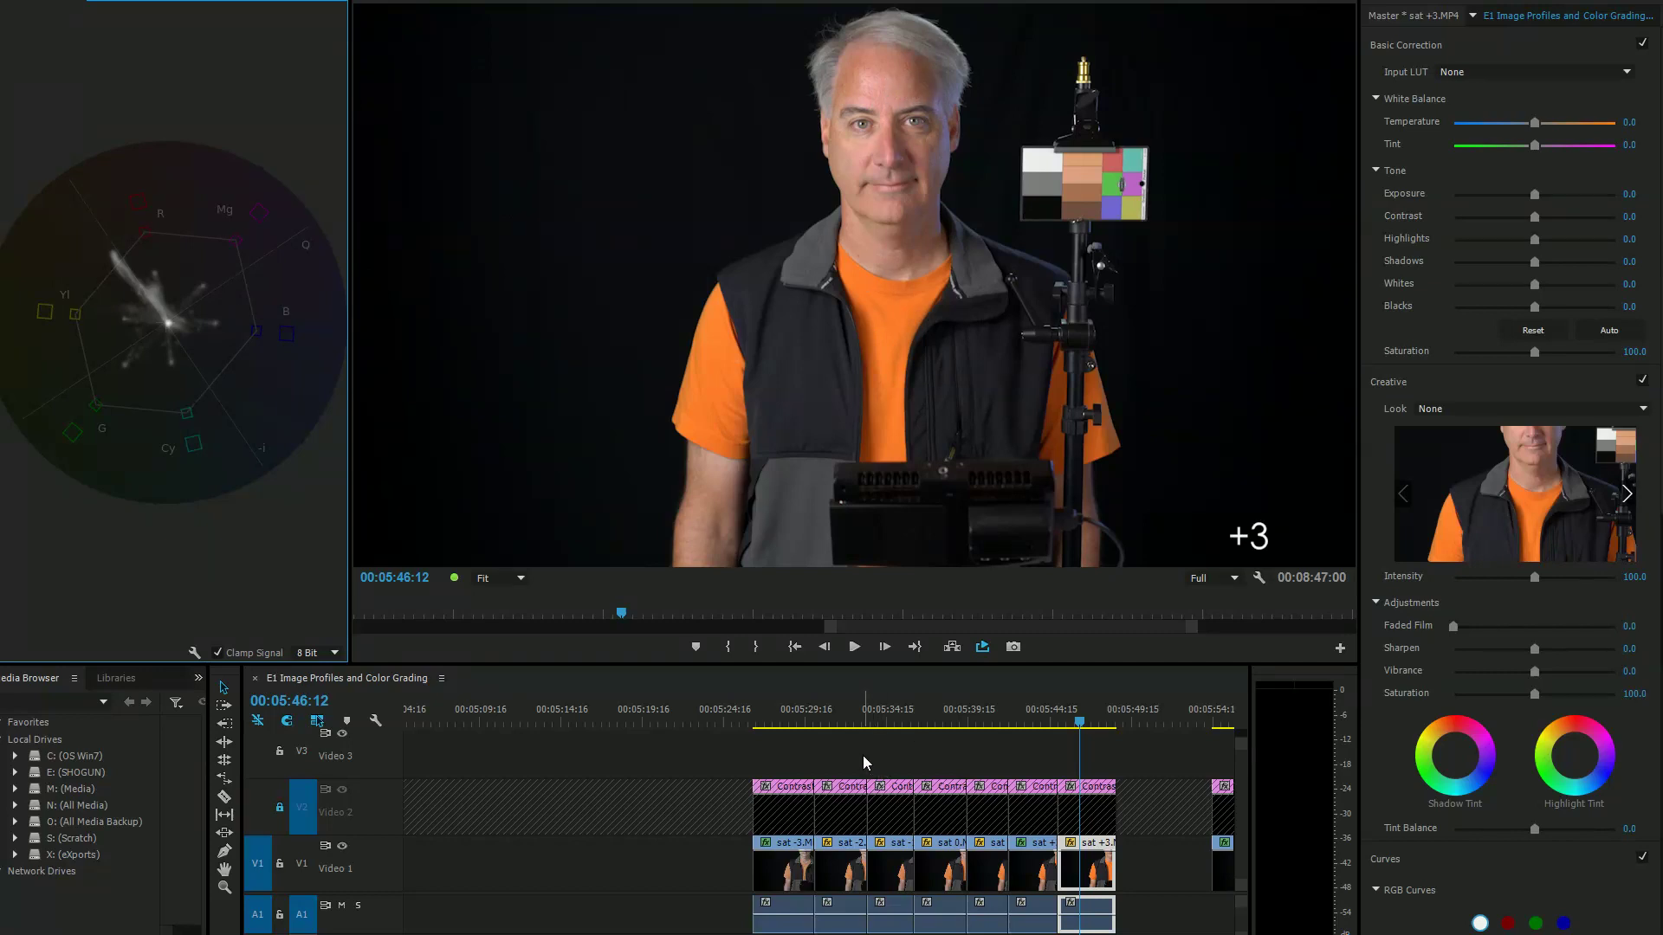
left_click(789, 708)
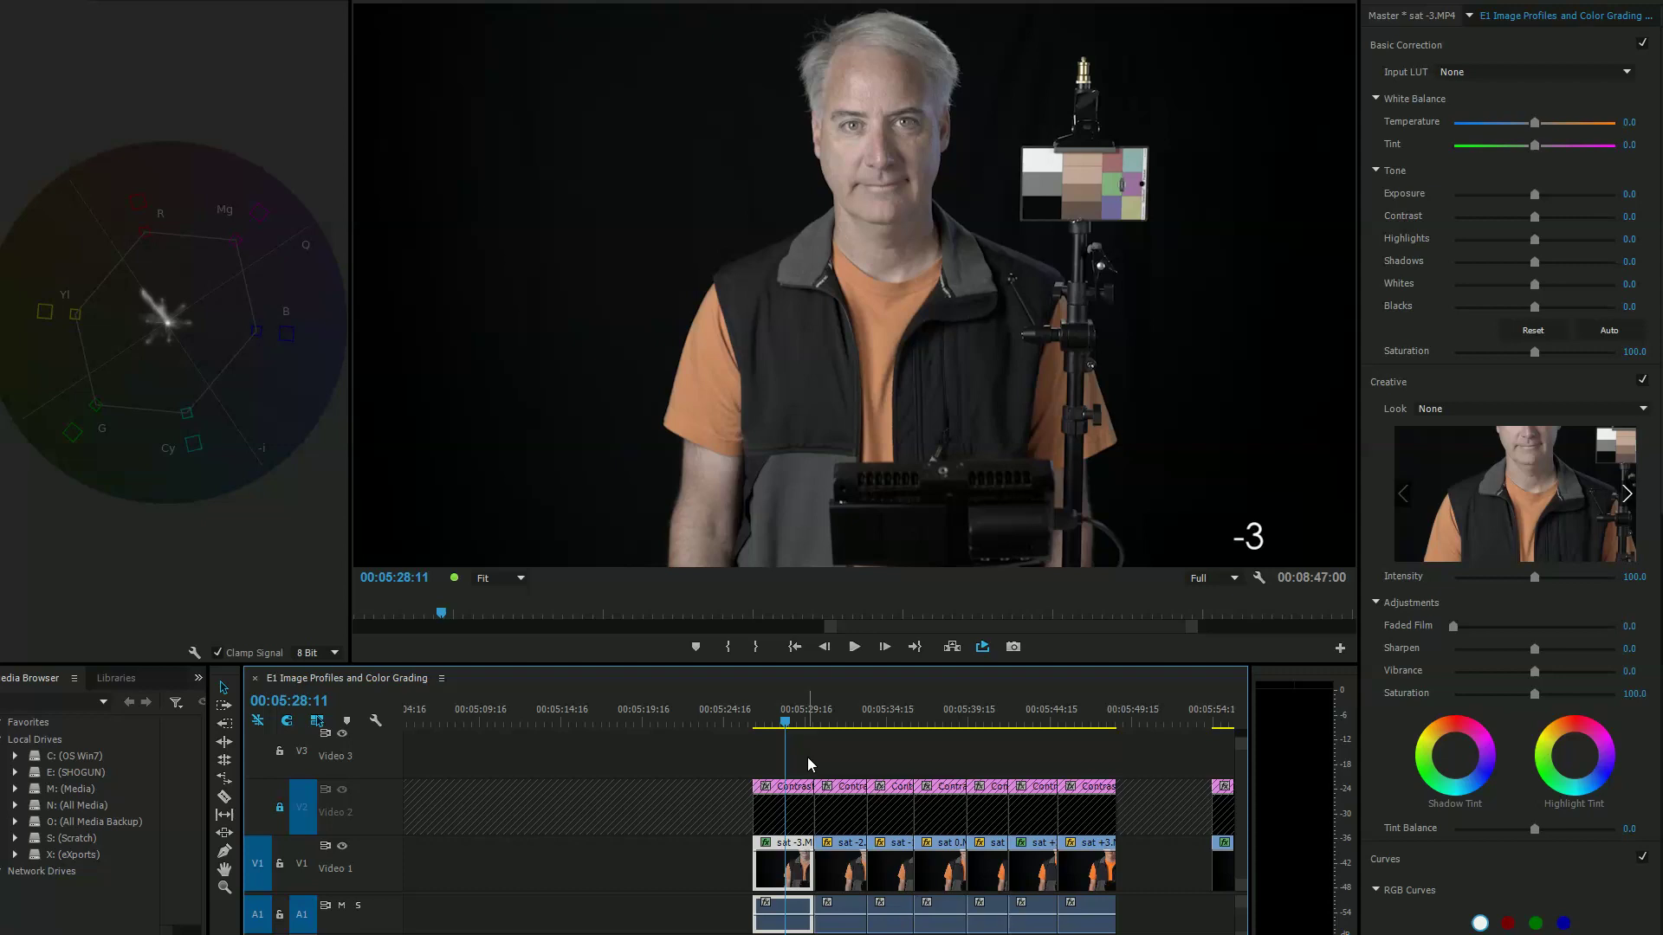
left_click(1029, 712)
mouse_move(1032, 715)
left_mouse_down()
mouse_move(988, 715)
mouse_move(1044, 720)
left_mouse_up()
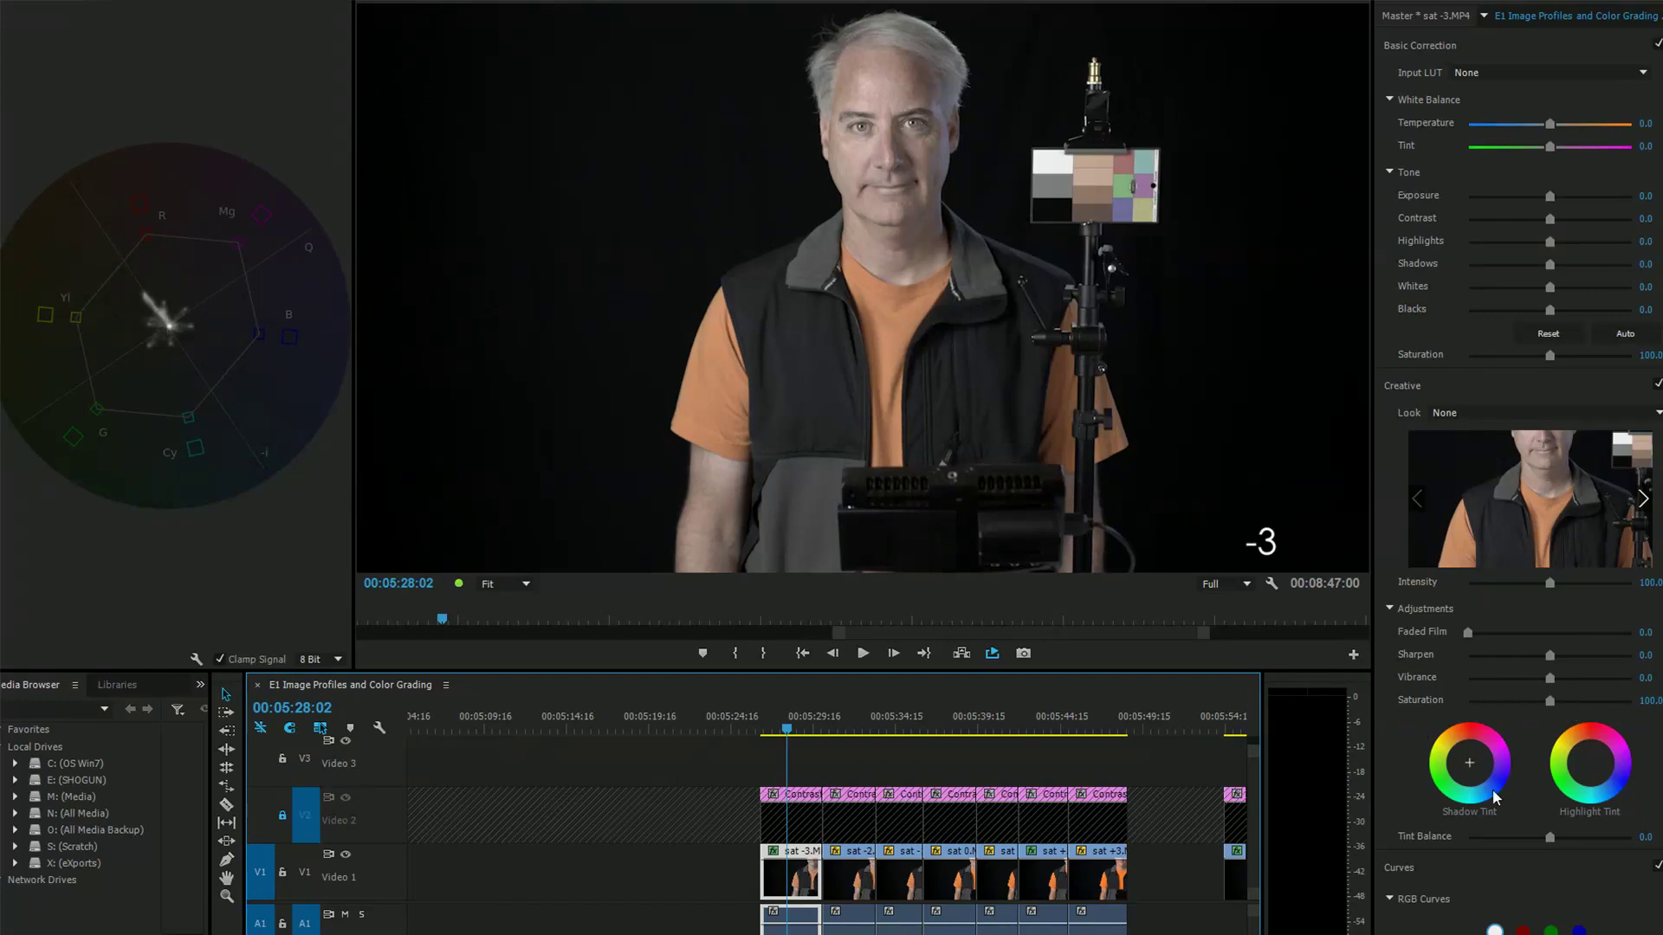
scroll(1494, 789, "down", 5)
scroll(1498, 799, "down", 5)
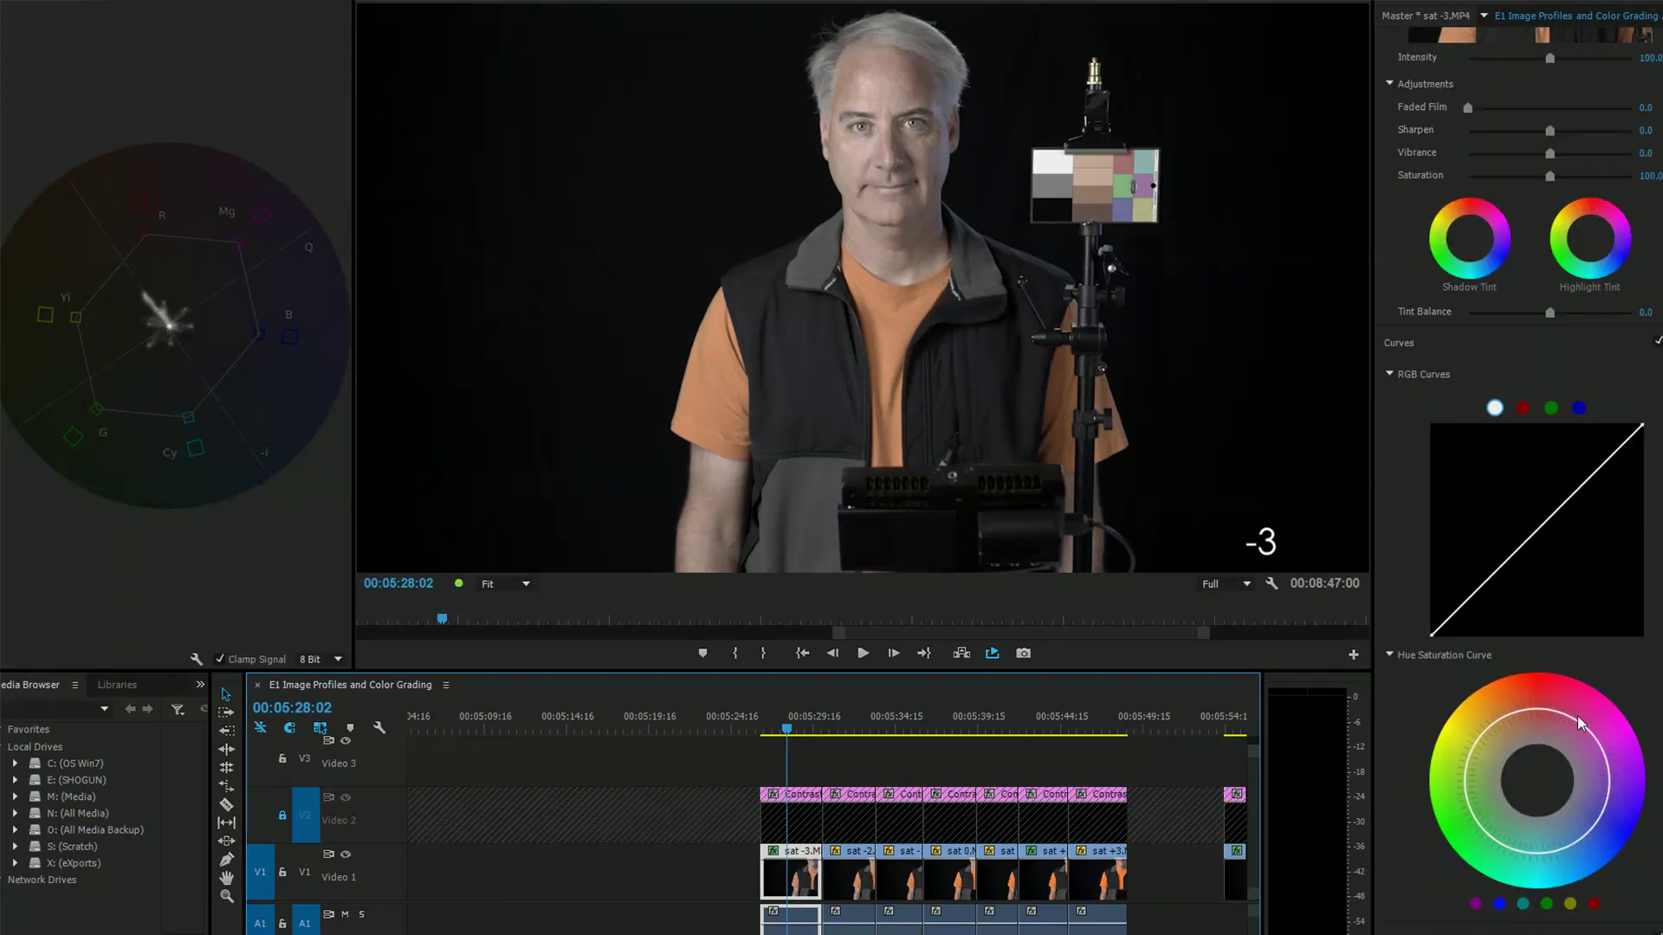
scroll(1528, 736, "up", 10)
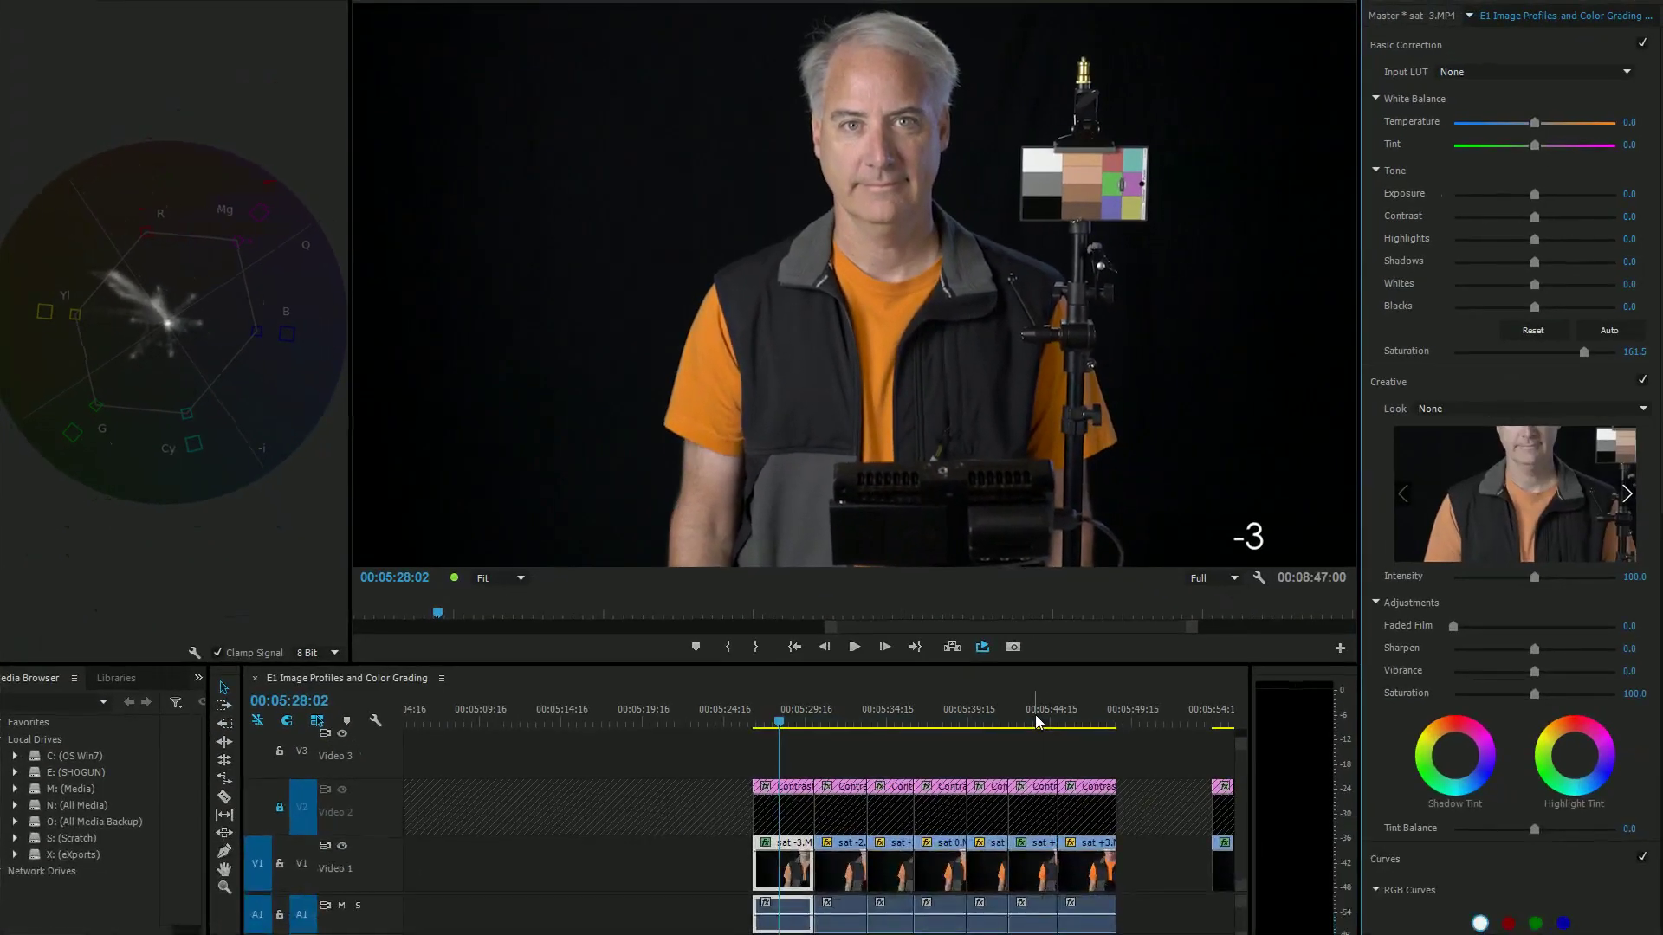
Switch back and forth between the -3 and +2 clips to compare their vectorscope traces.
left_click(1037, 722)
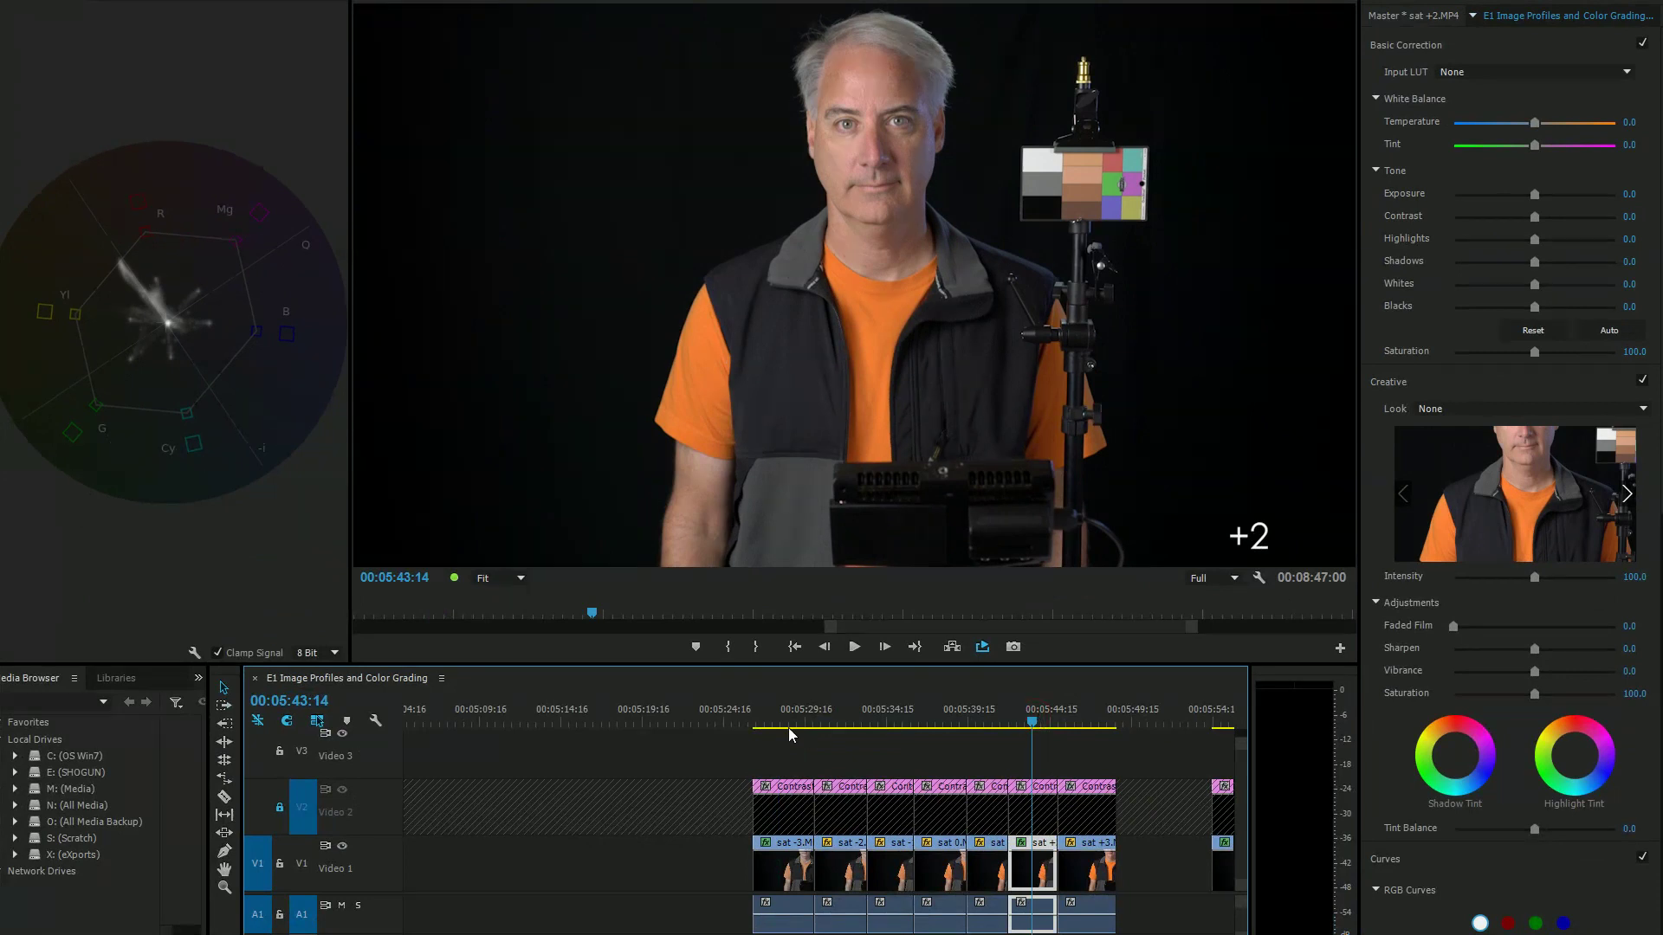
left_click(786, 712)
left_click(1031, 724)
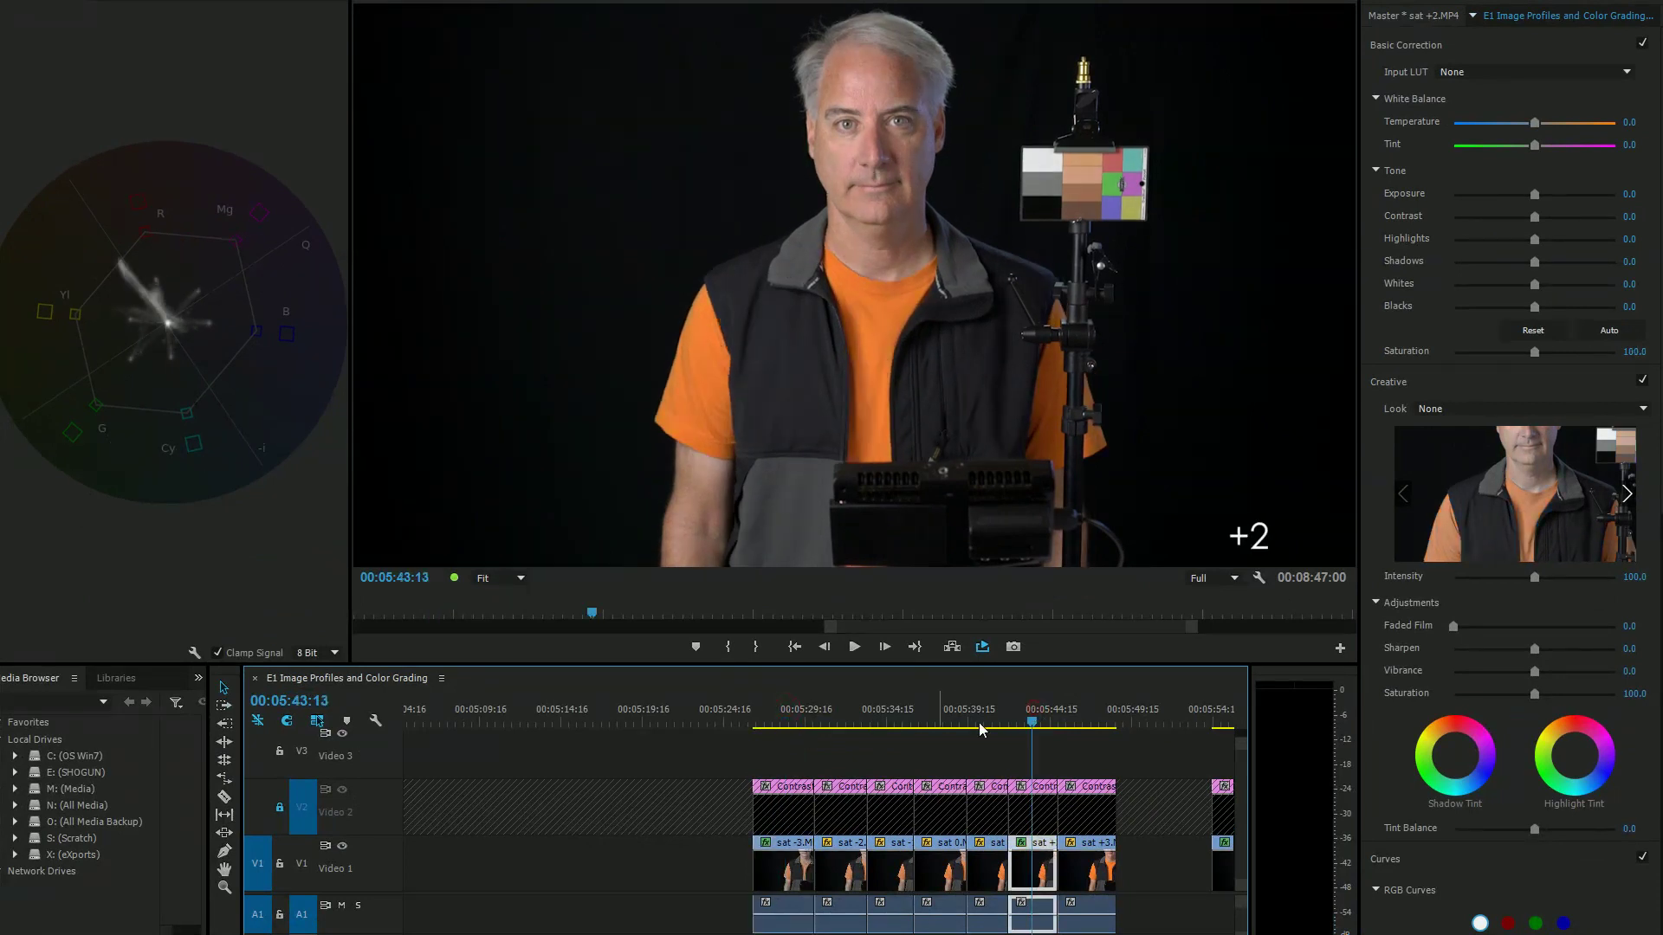
left_click(785, 724)
left_click(1039, 717)
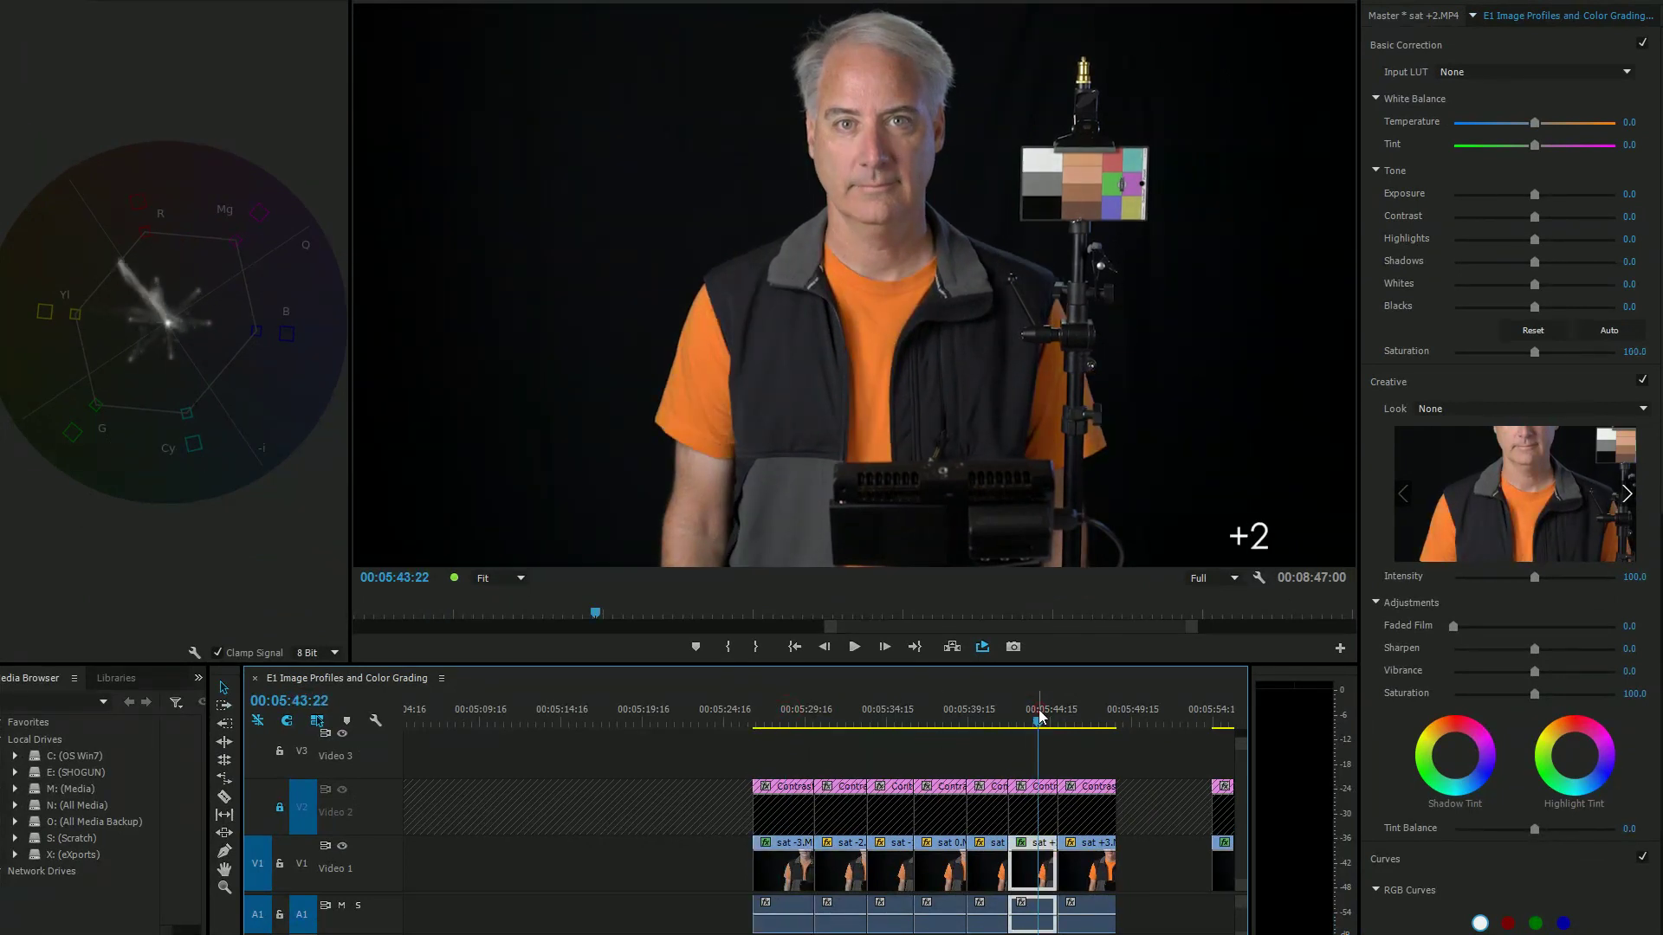
left_click(788, 715)
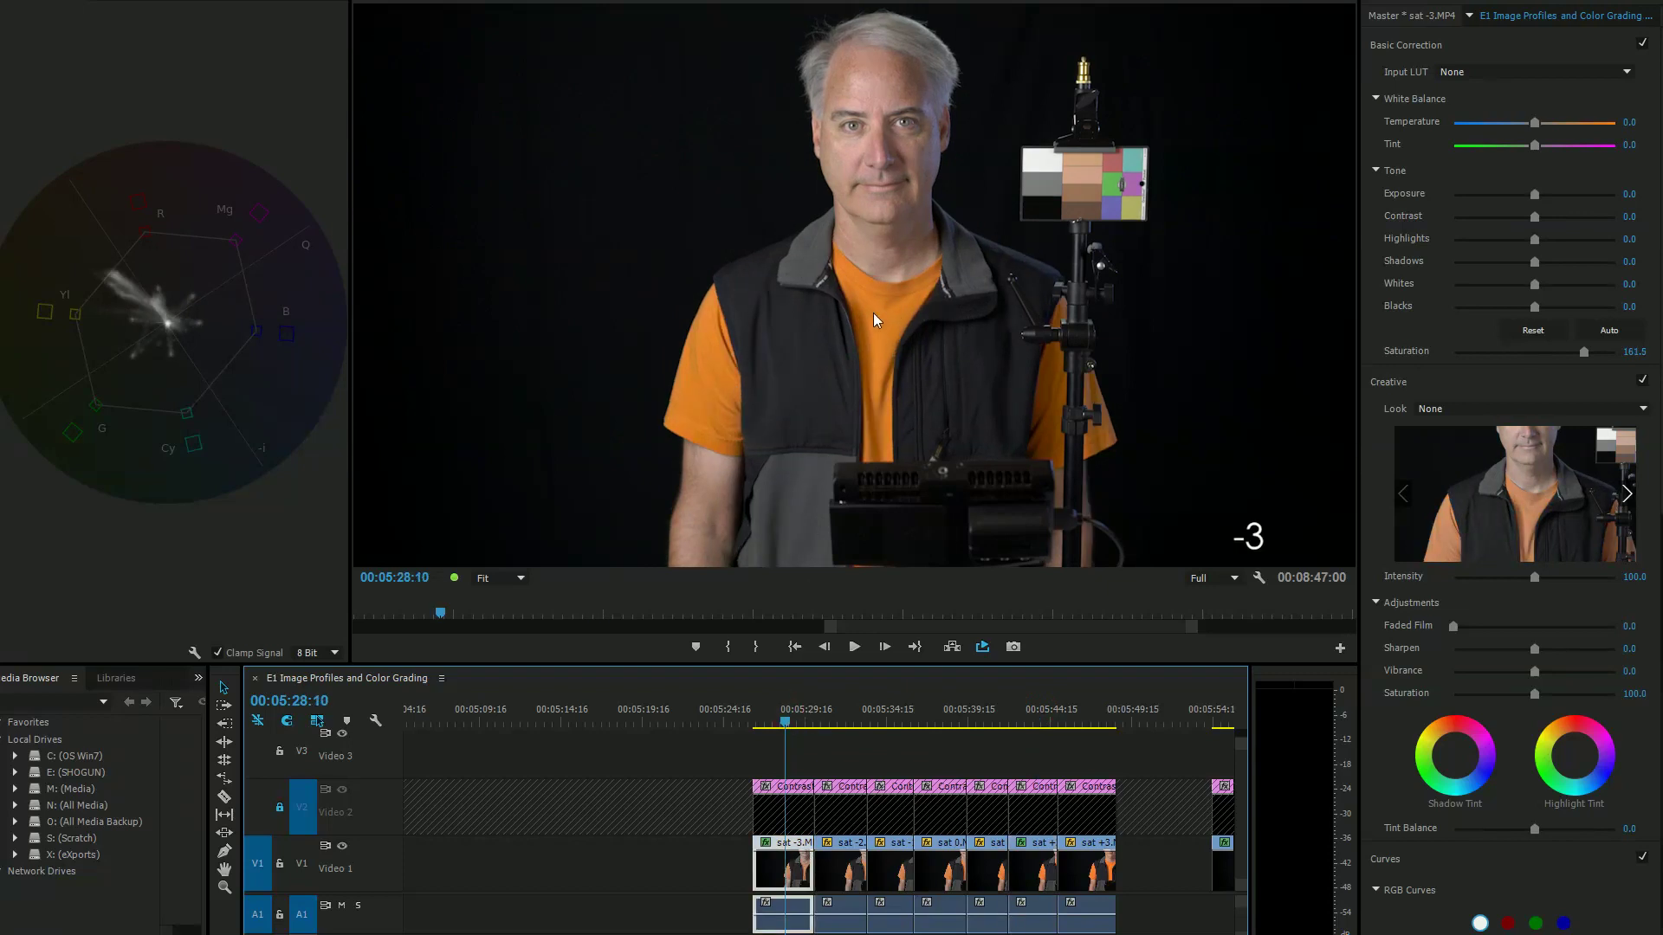
left_click(1038, 711)
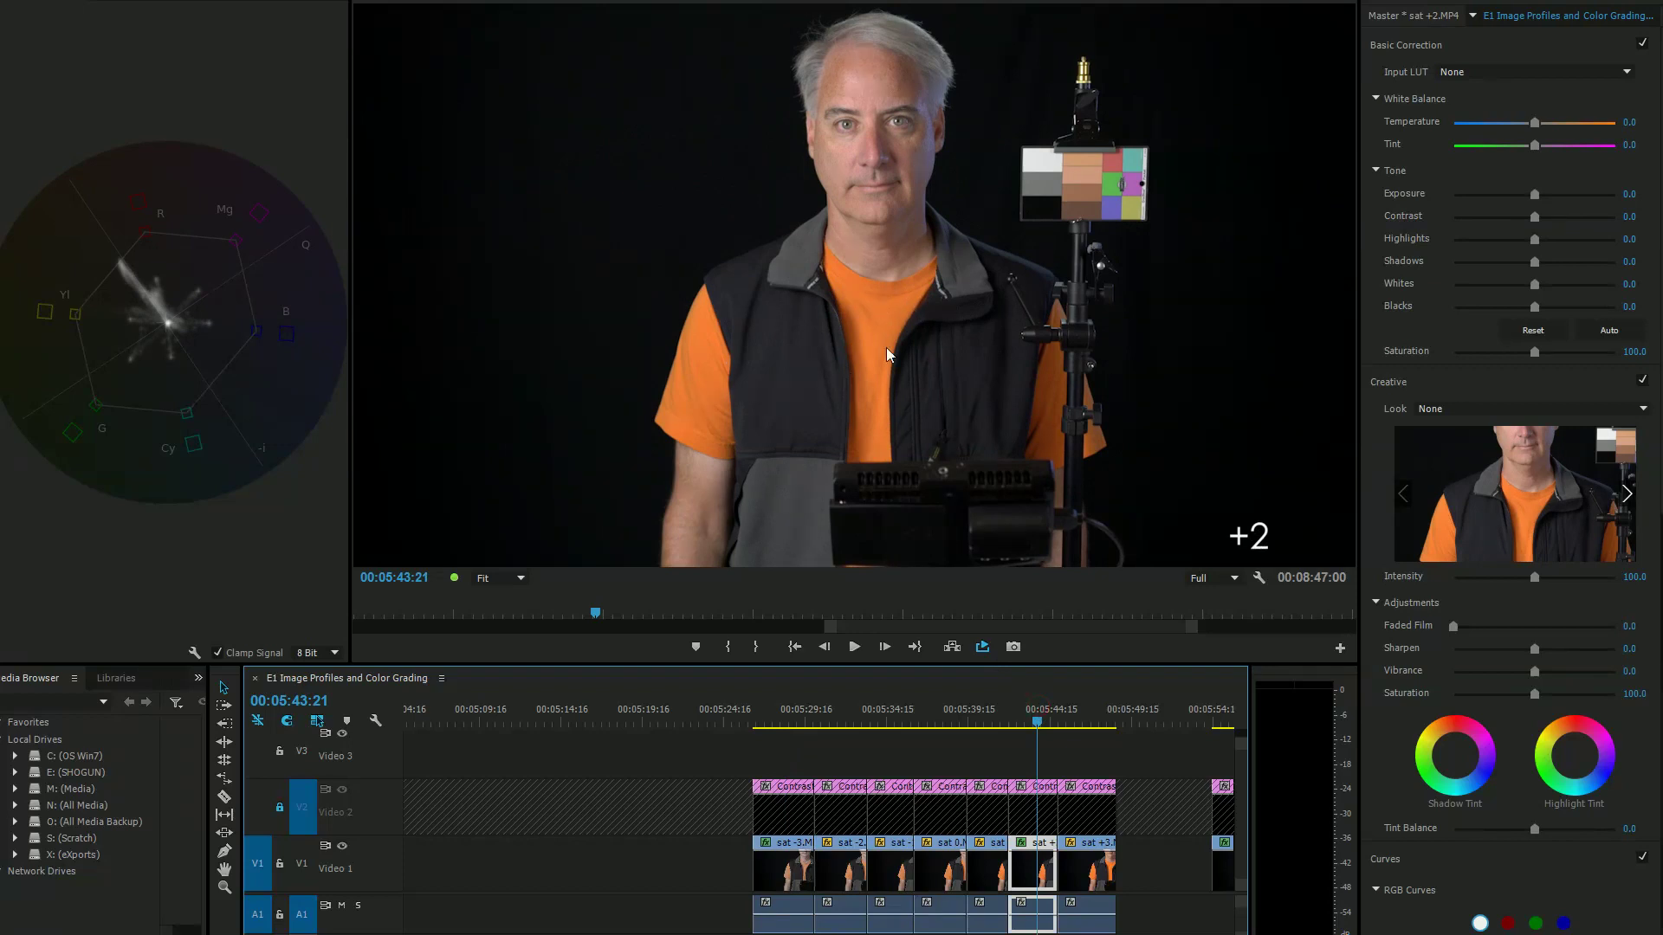
On the -3 clip, reset saturation to 100 and try adjustment saturation ~174 and vibrance 100, then reset both.
left_click(784, 710)
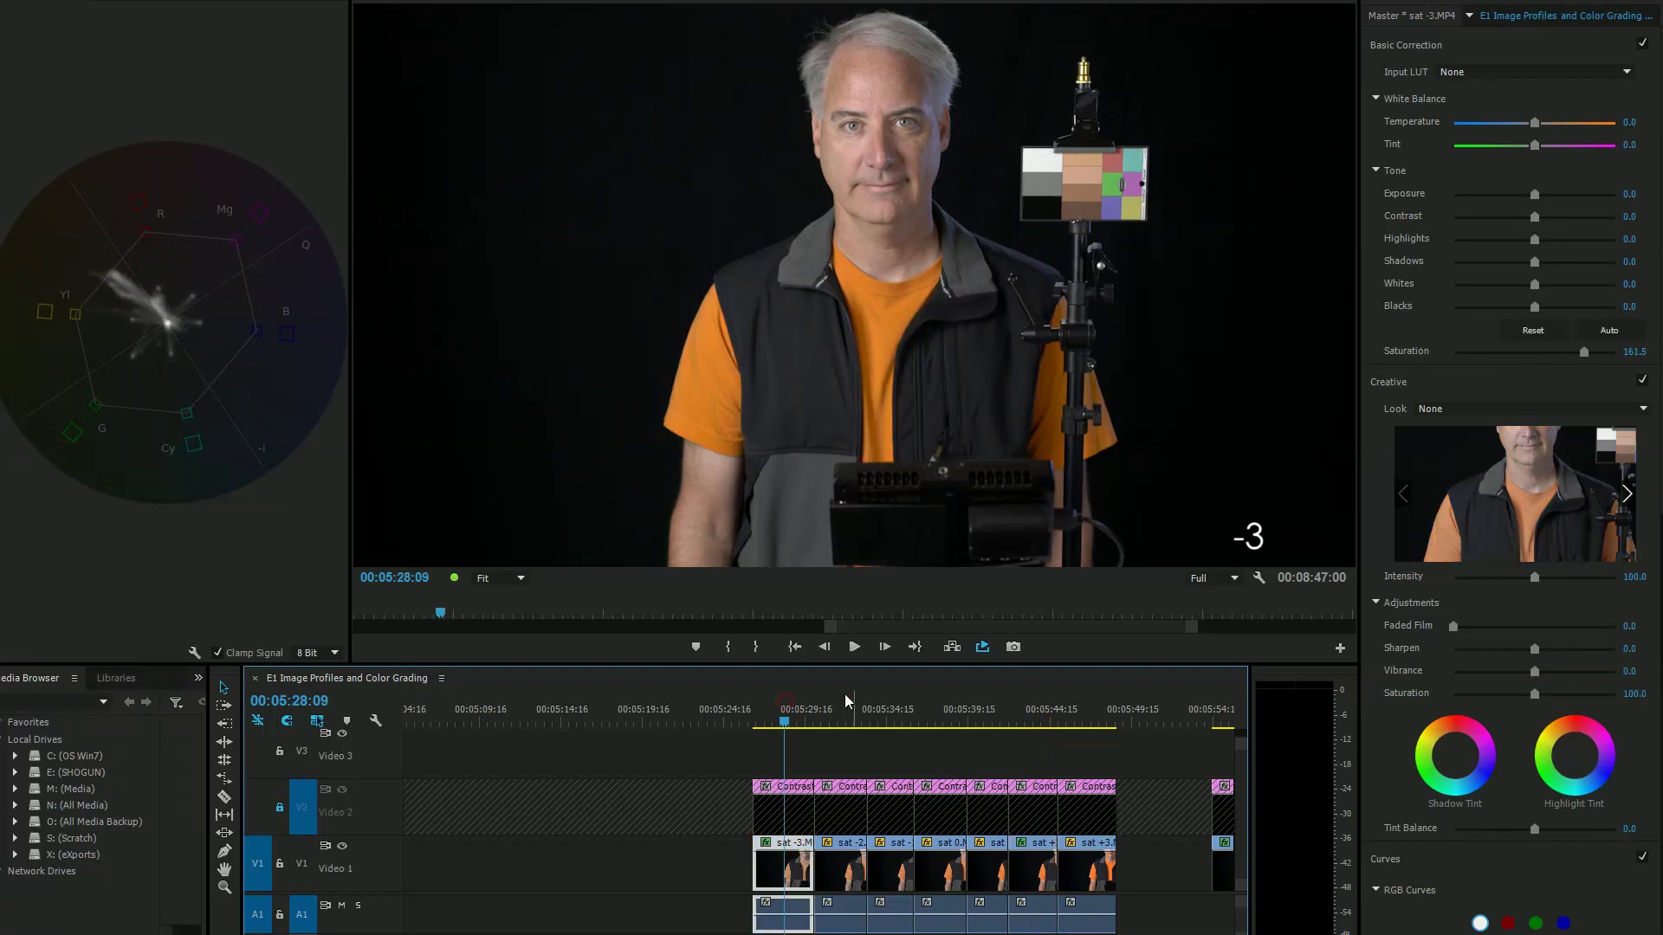
double_click(1478, 351)
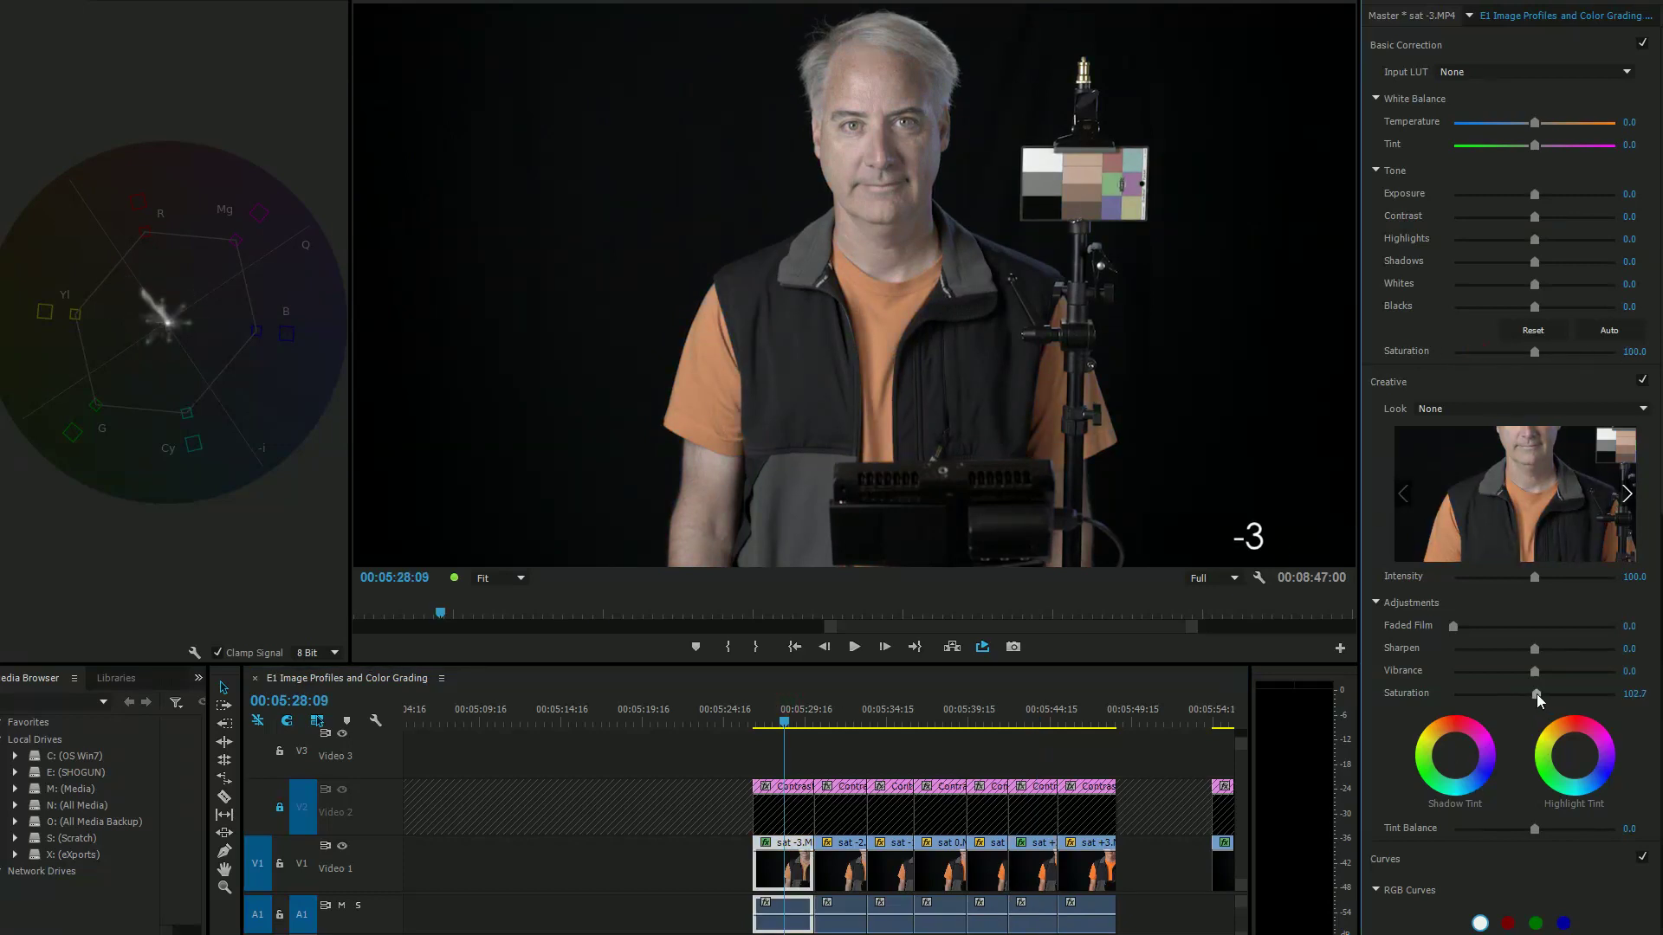
left_click_drag(1537, 694, 1595, 698)
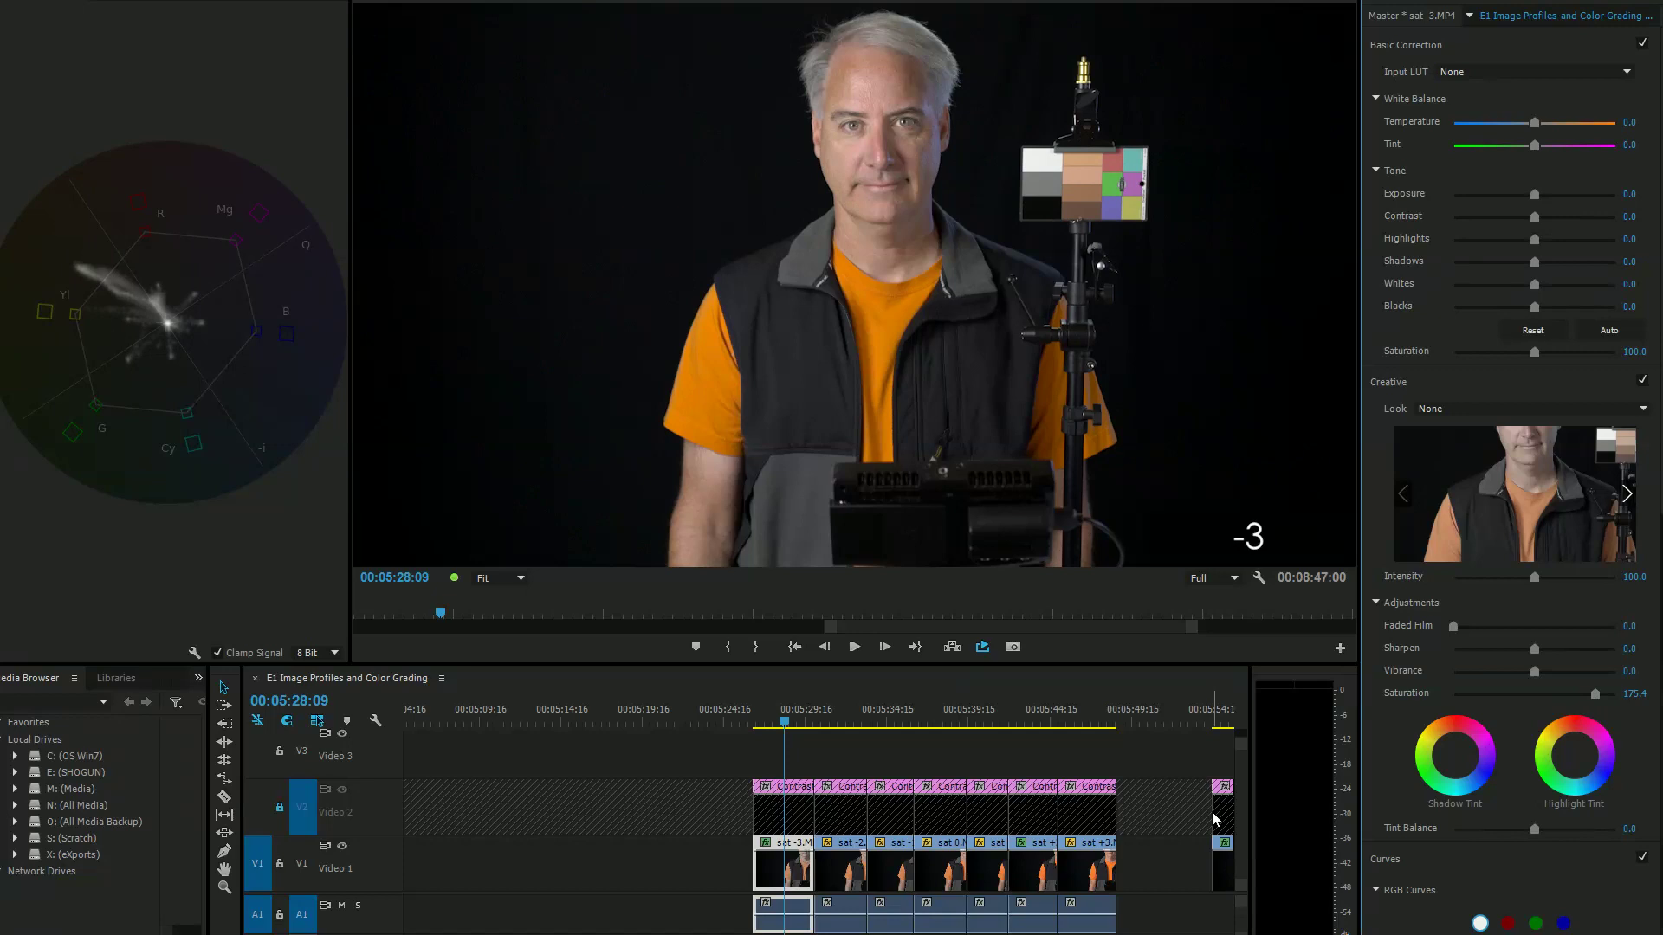
double_click(1499, 694)
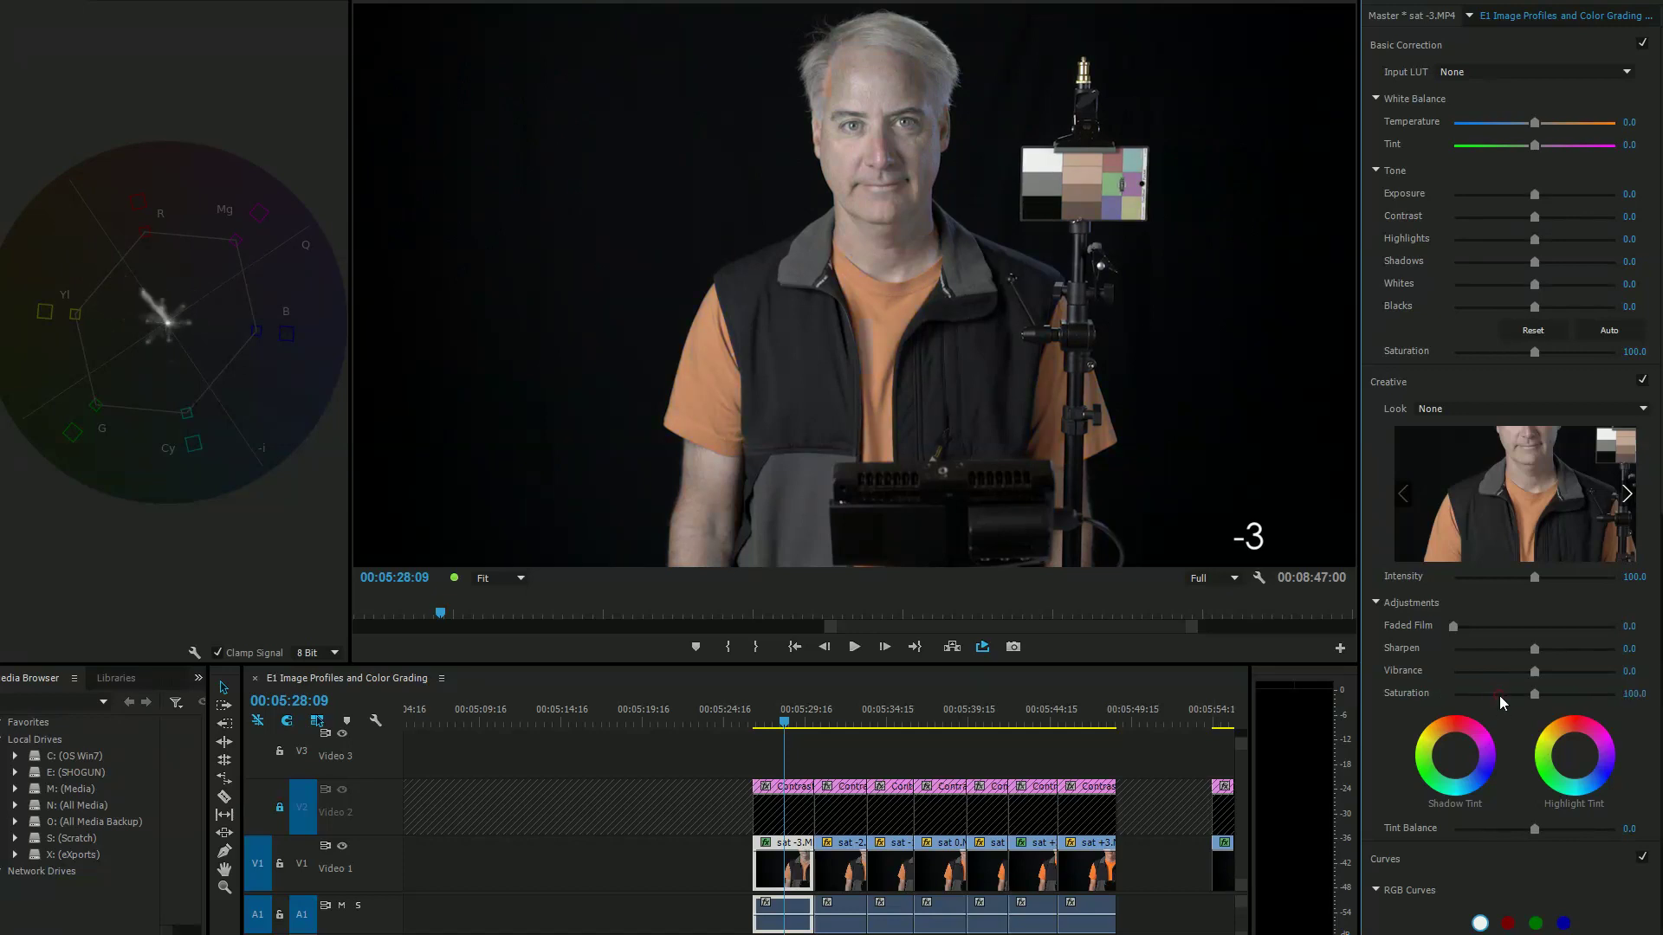
left_click_drag(1536, 672, 1656, 669)
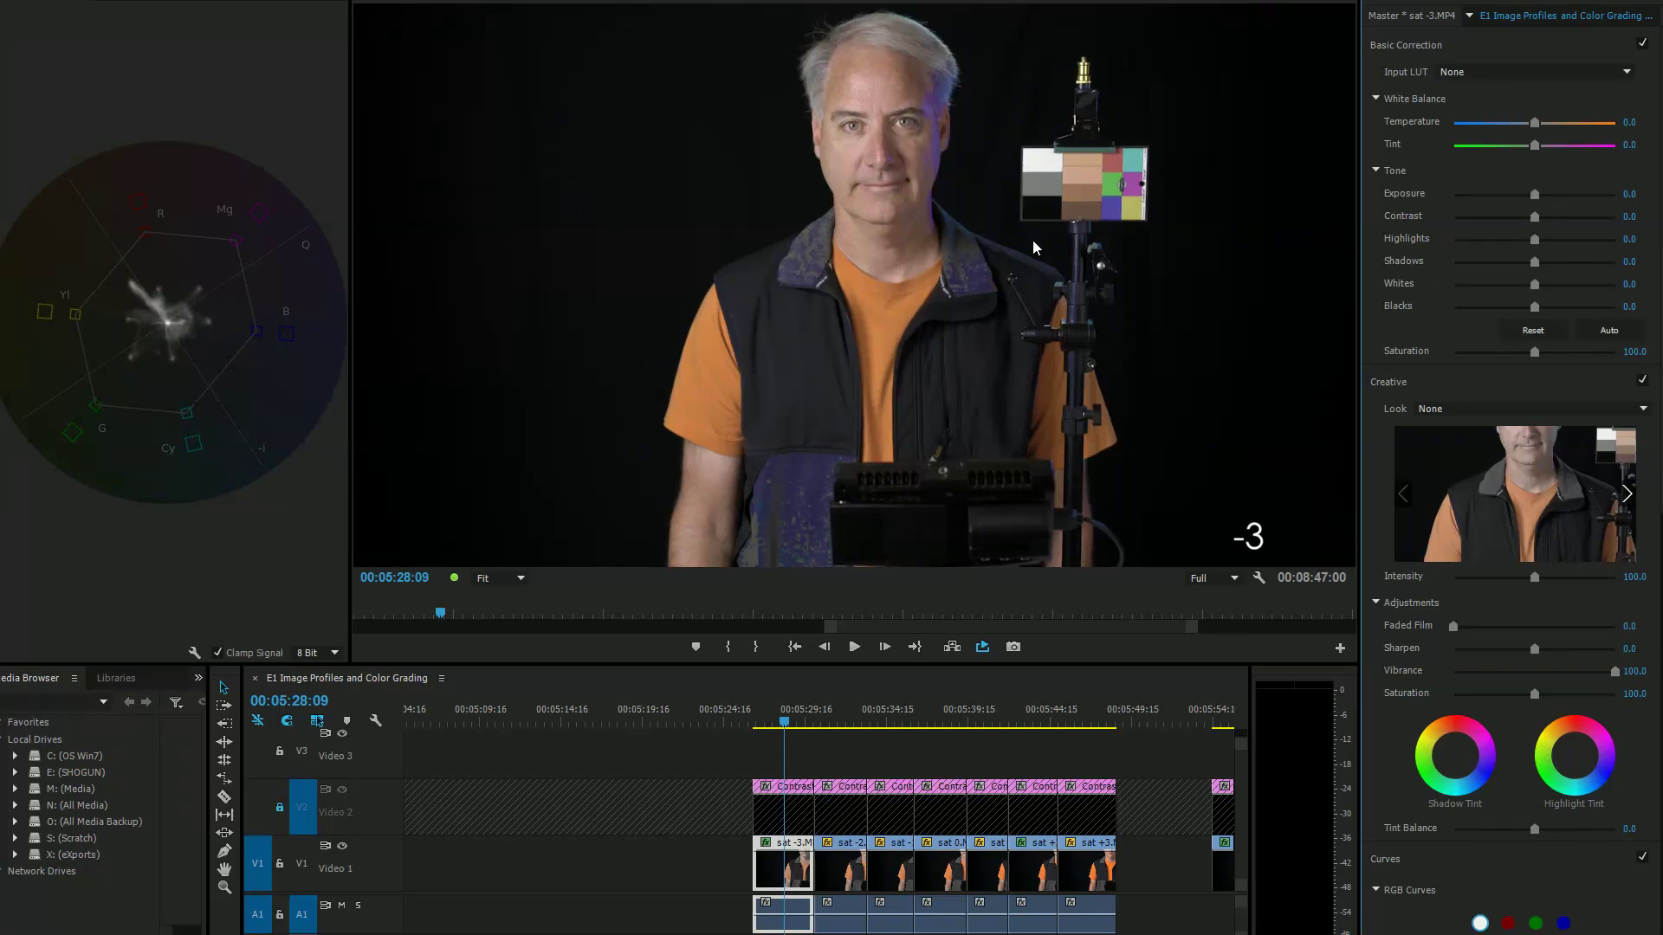
double_click(1487, 673)
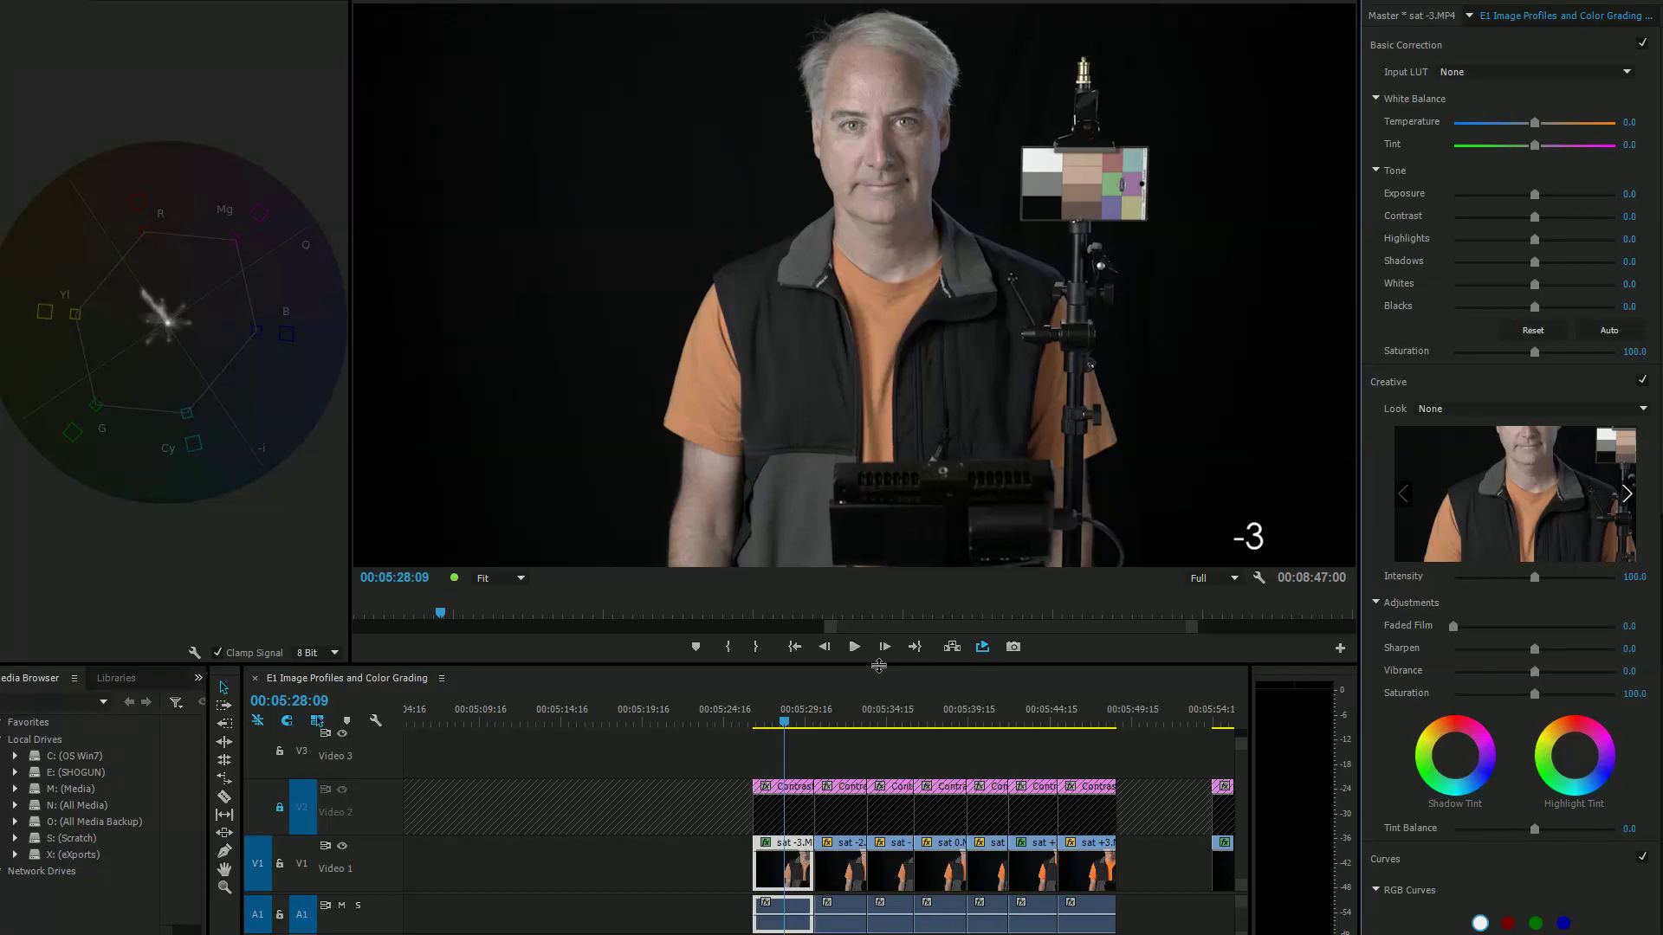
Disable the second Lumetri Color and enable the SpeedGrade Lumetri grade on the -3 clip.
left_click(134, 9)
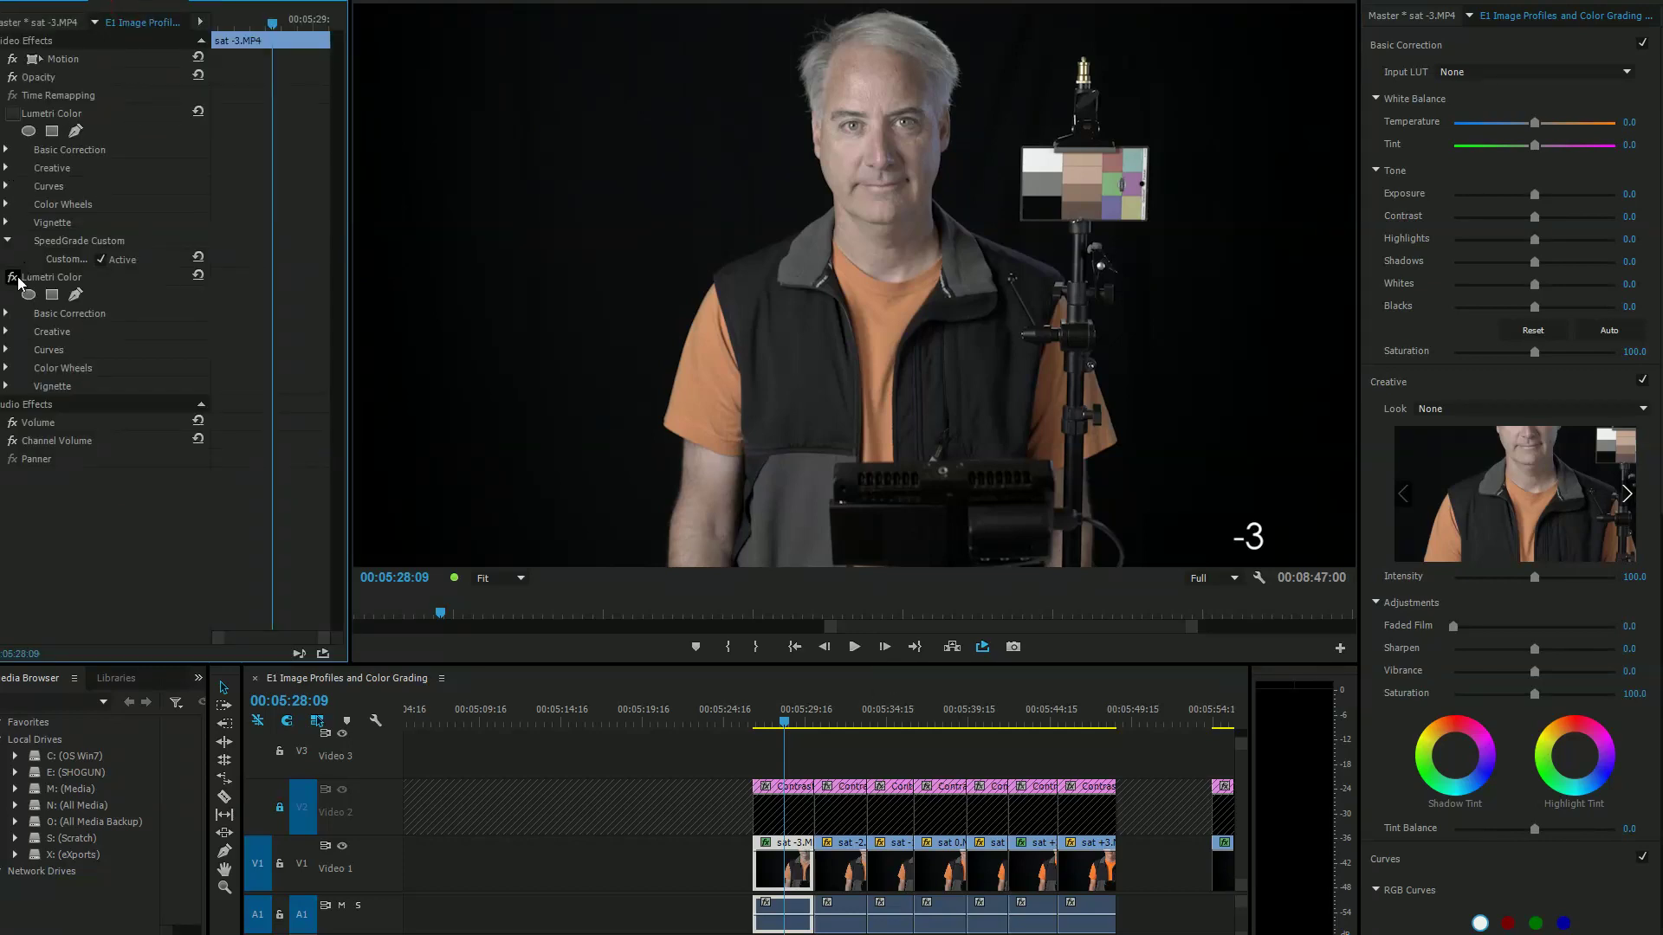
left_click(14, 278)
left_click(13, 115)
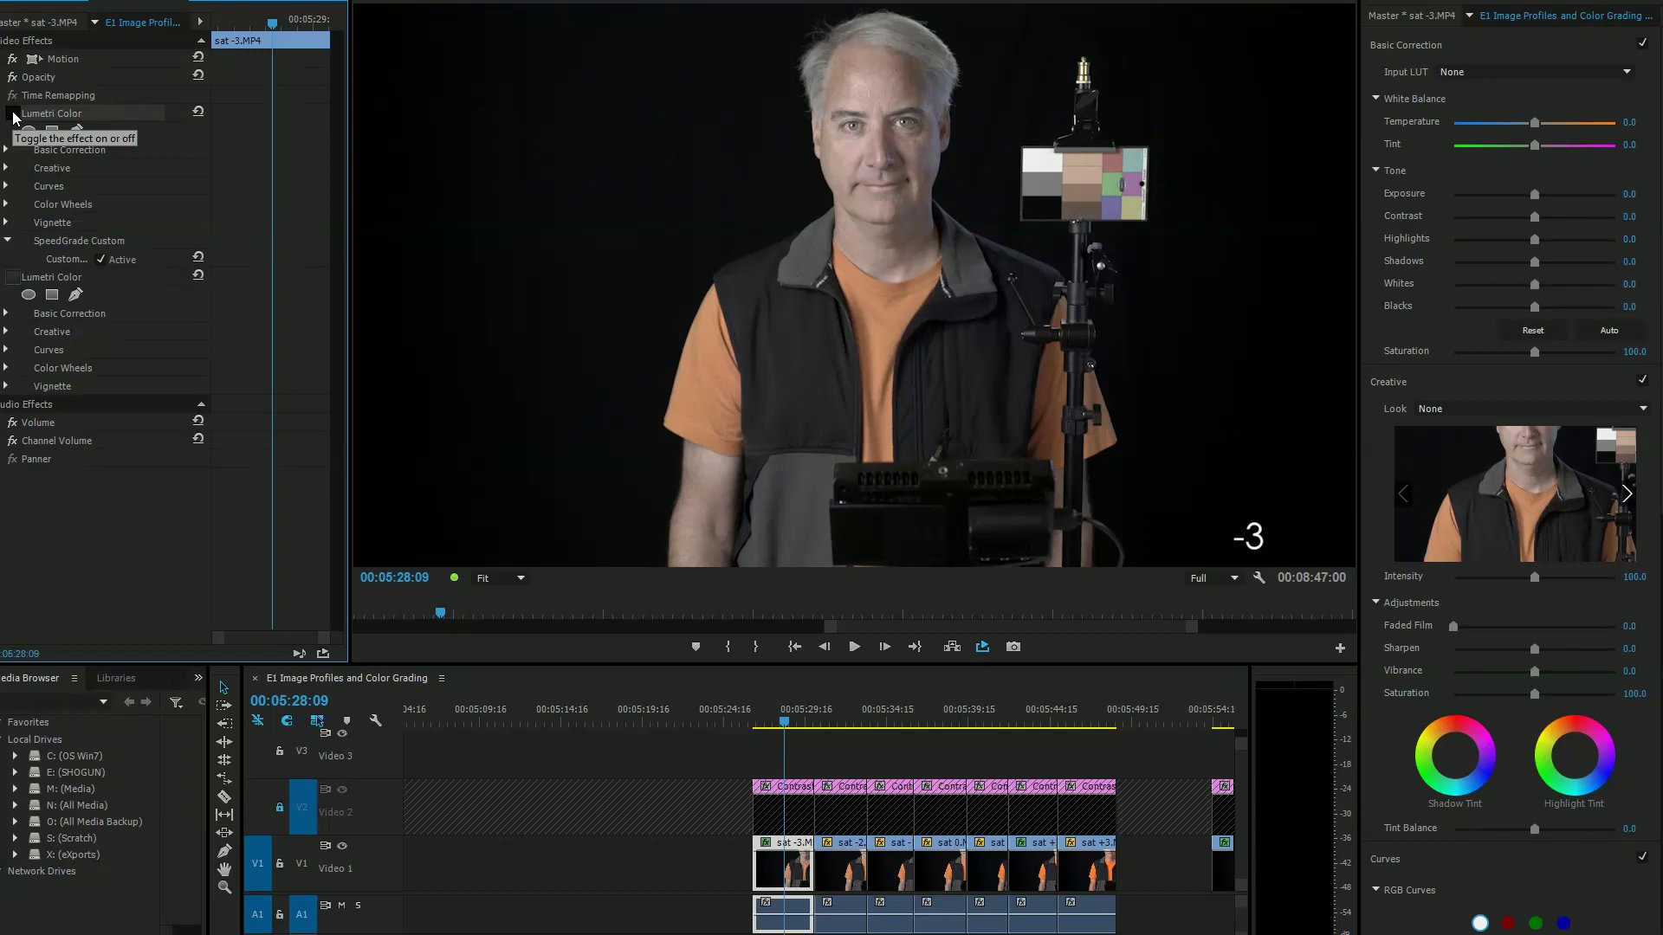
left_click(13, 115)
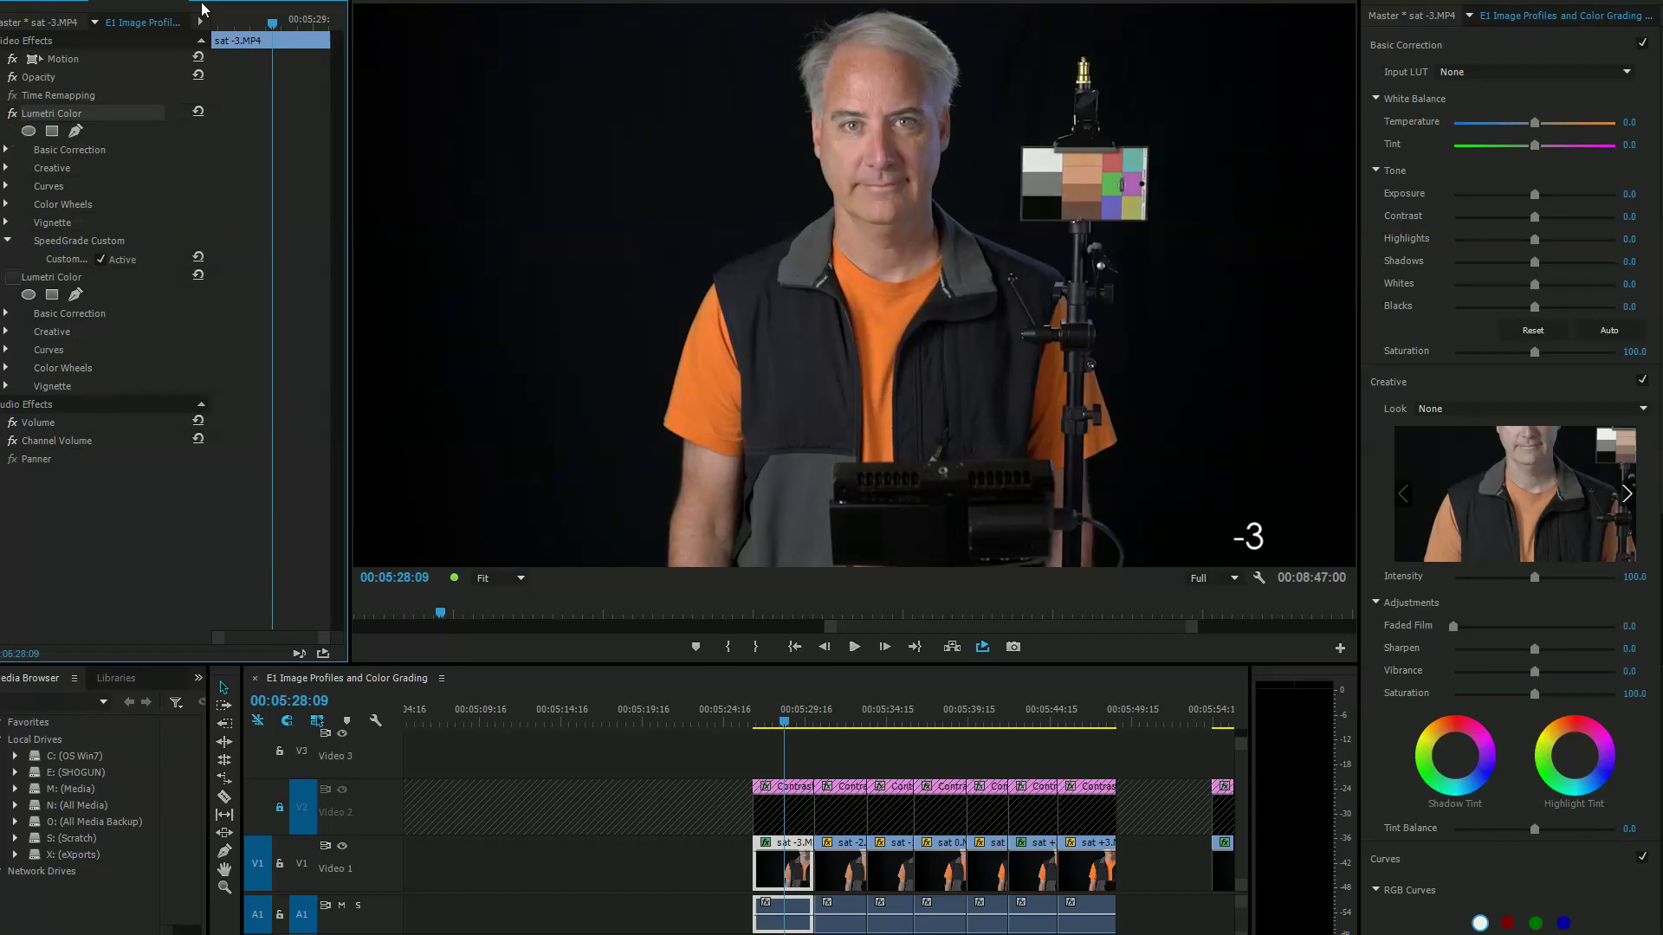
left_click(202, 7)
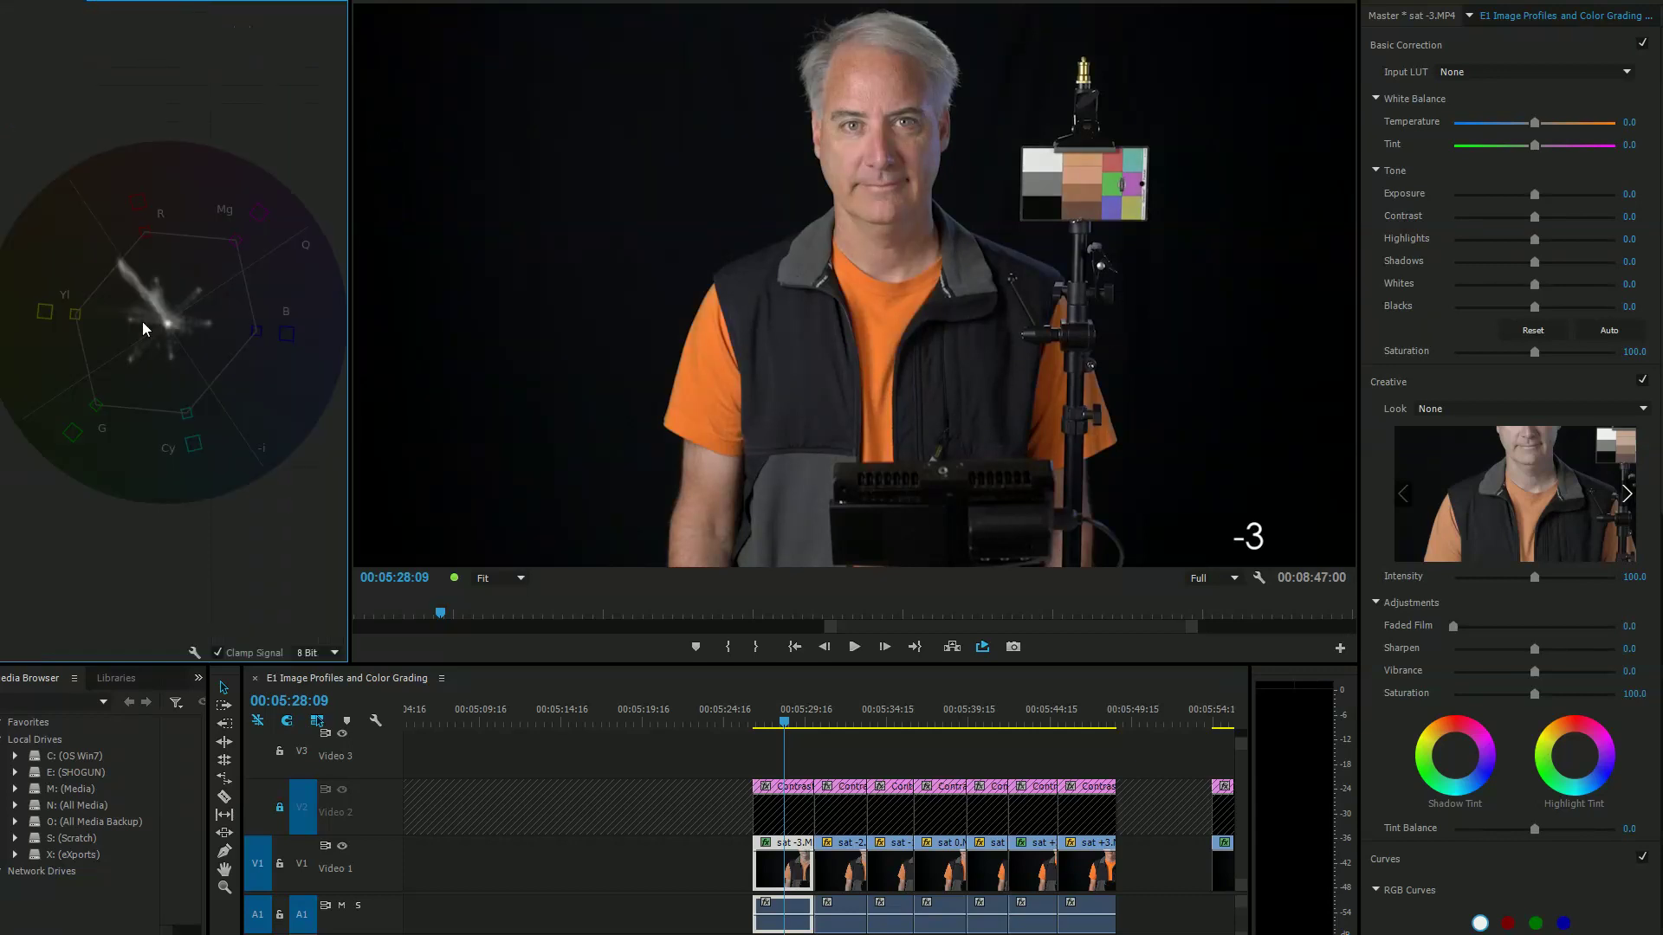
left_click(1030, 710)
left_click(786, 712)
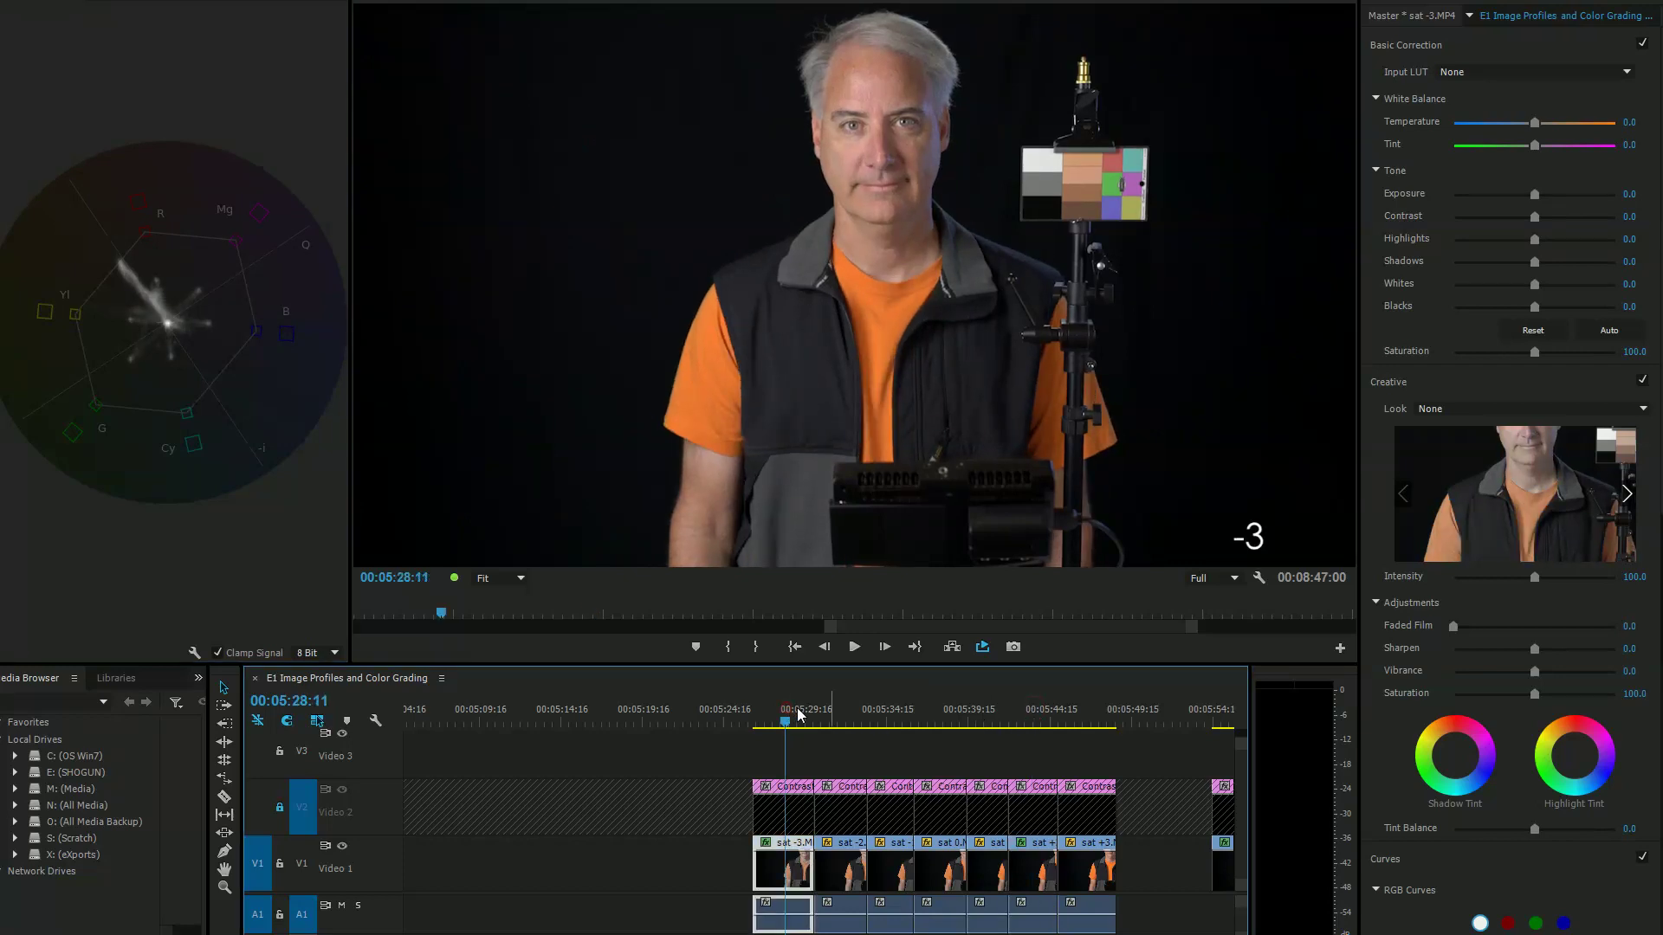
left_click(1042, 717)
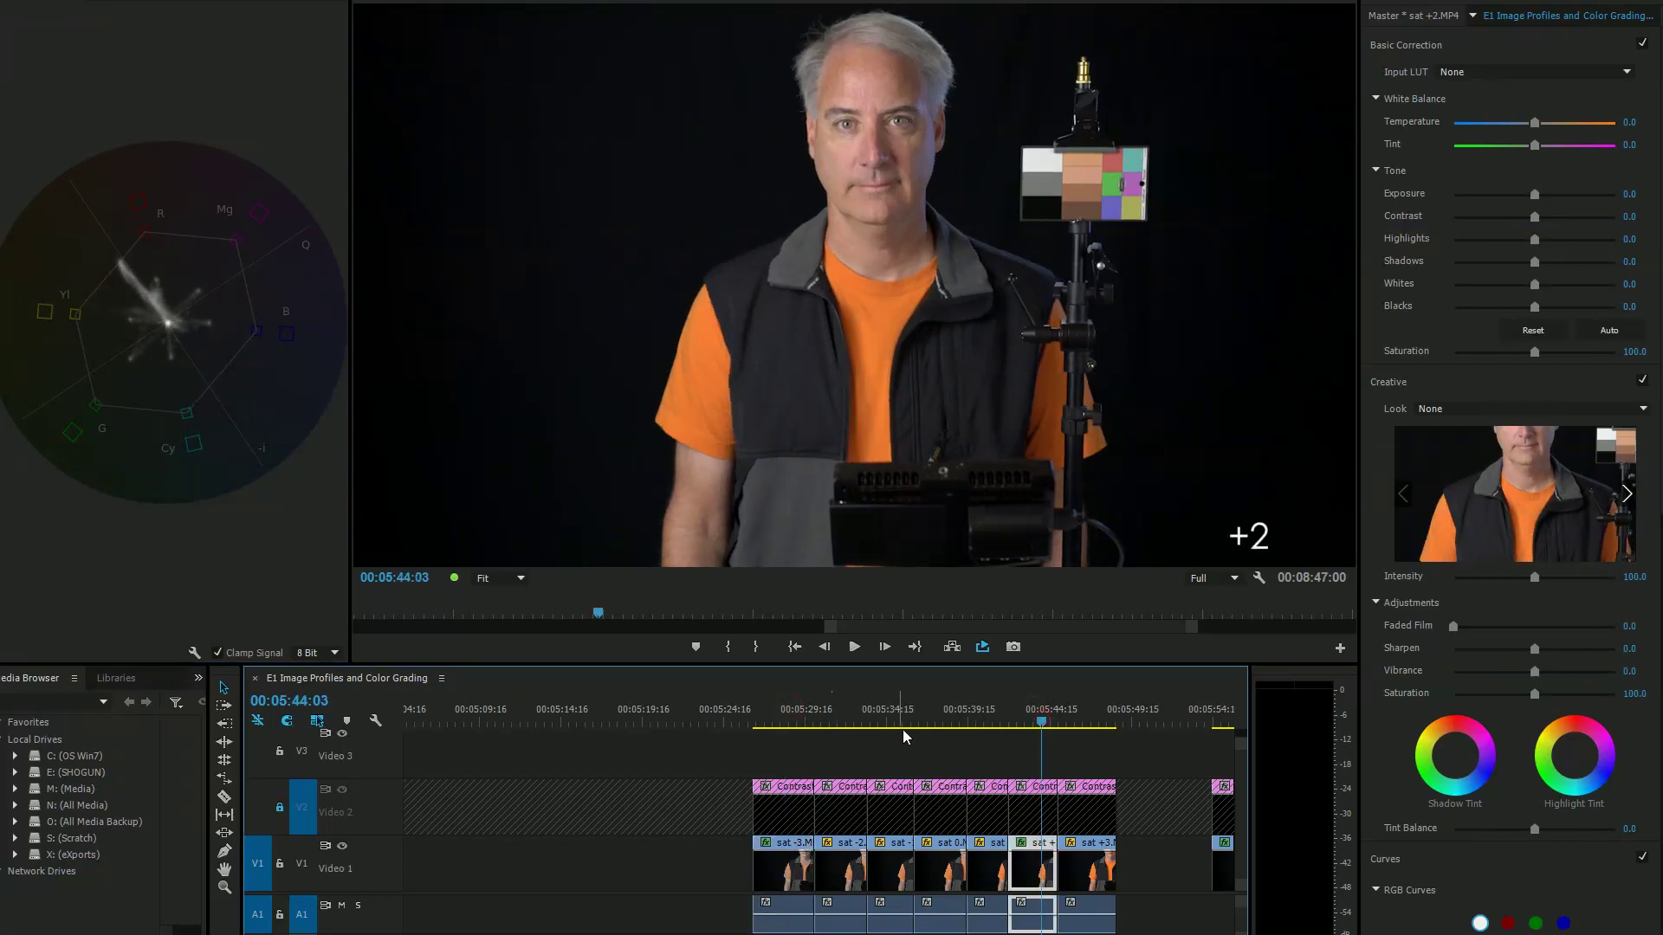
left_click(788, 712)
left_click(1039, 715)
left_click(781, 719)
left_click(1035, 717)
left_click(793, 722)
left_click(796, 717)
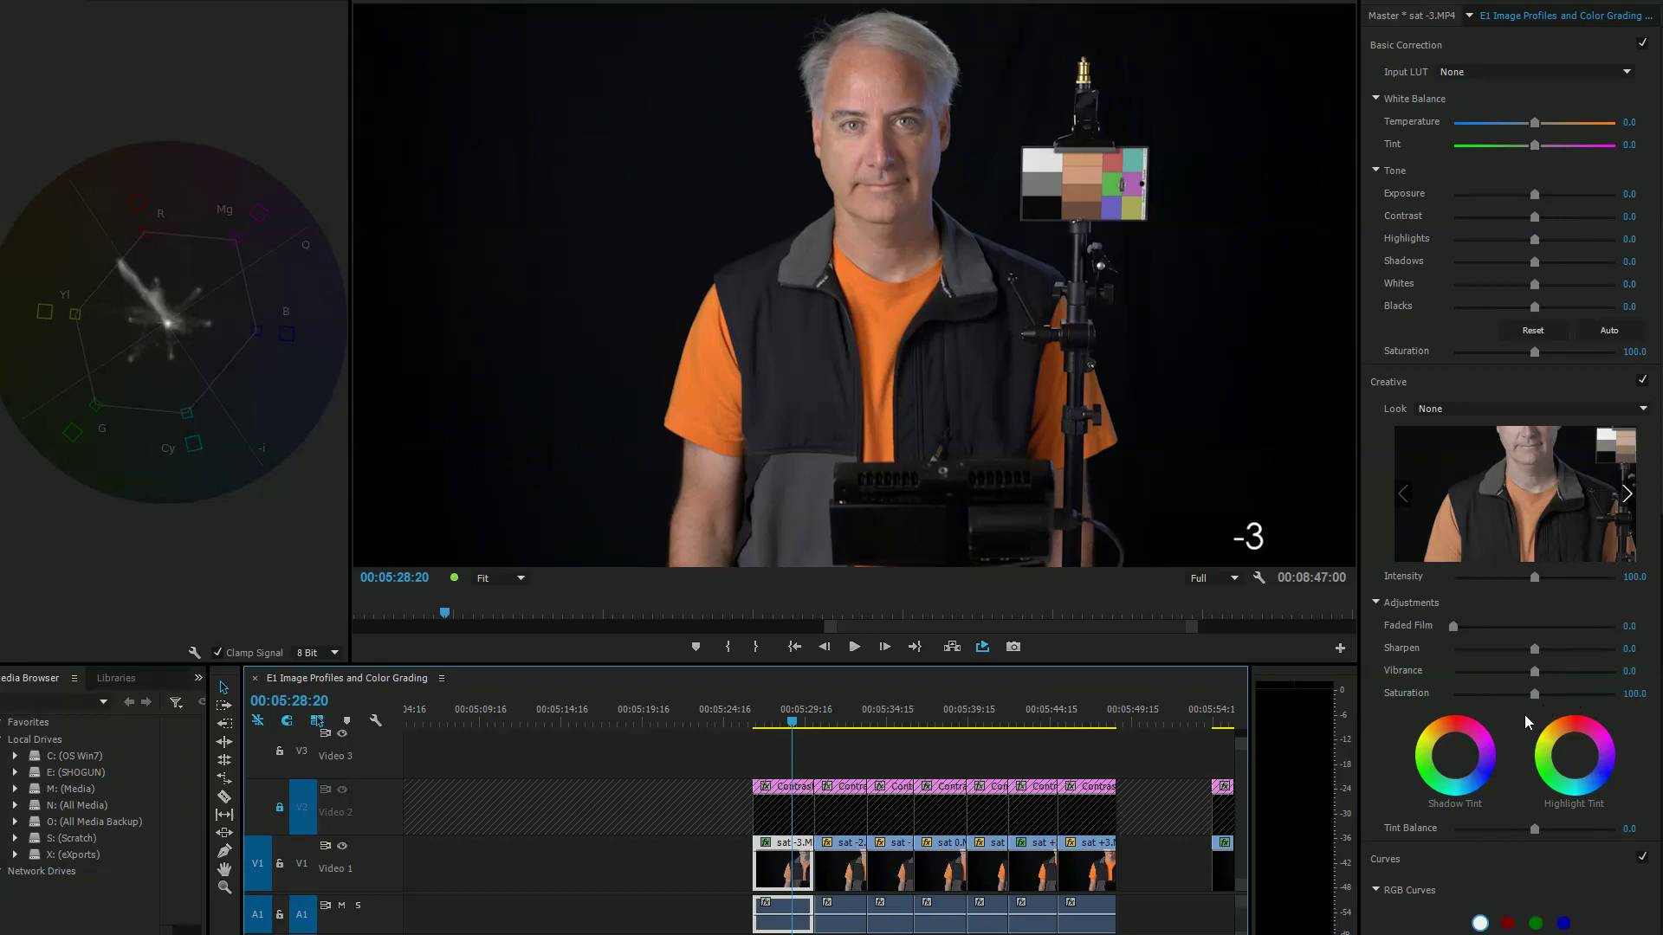
left_click(1036, 712)
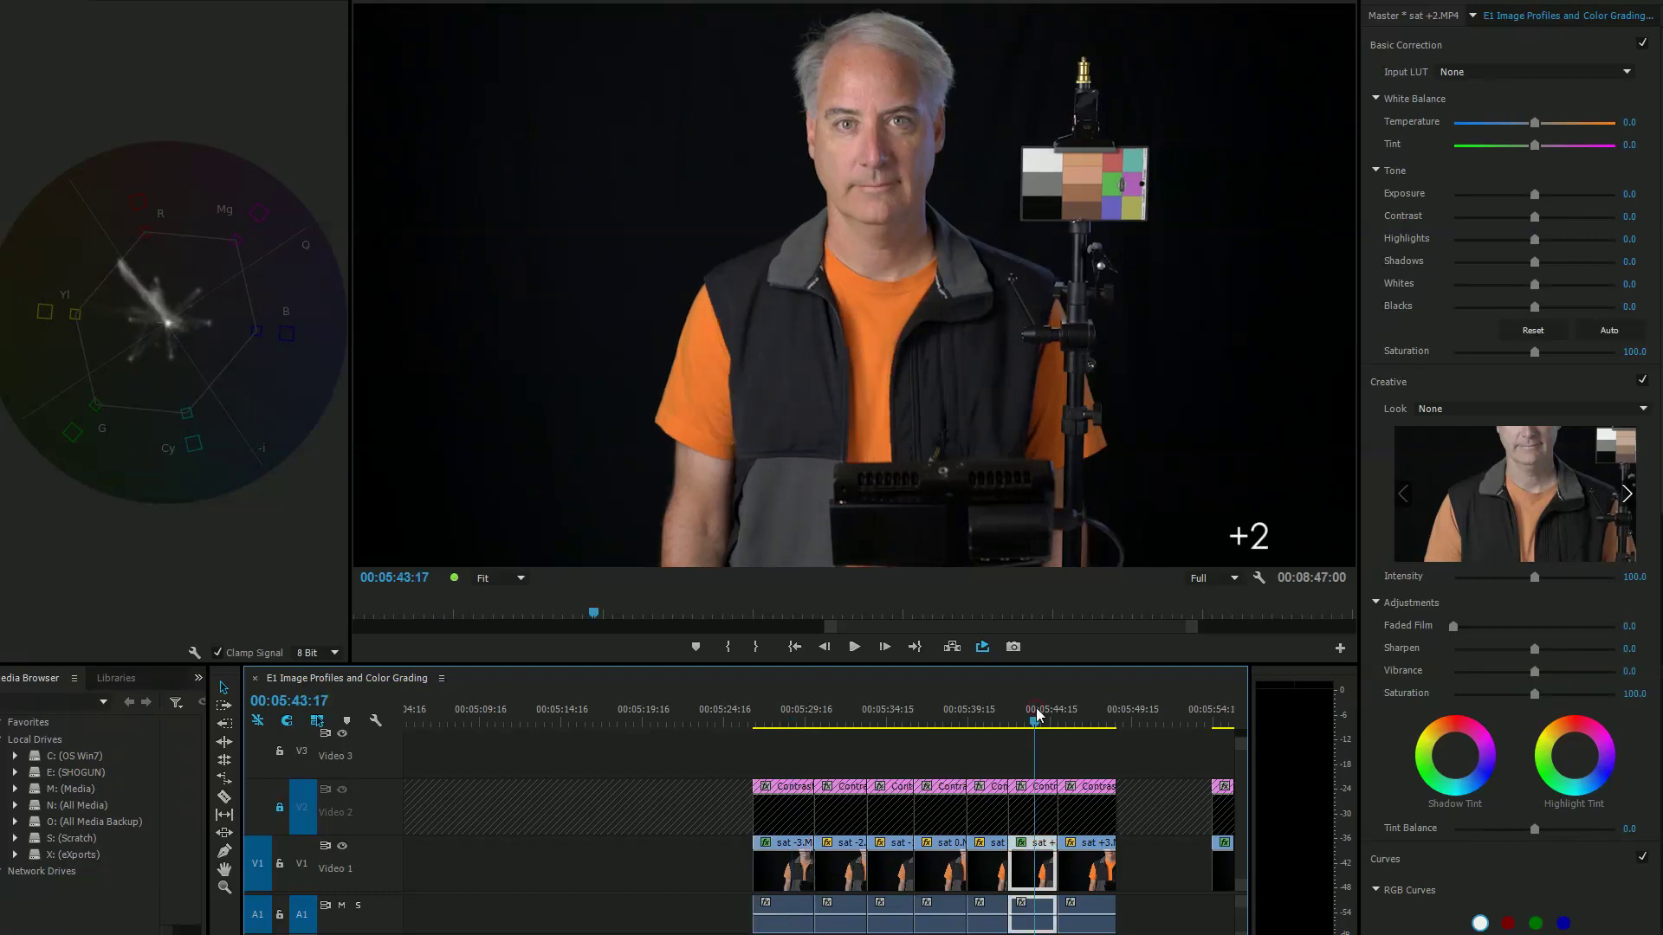
left_click(788, 715)
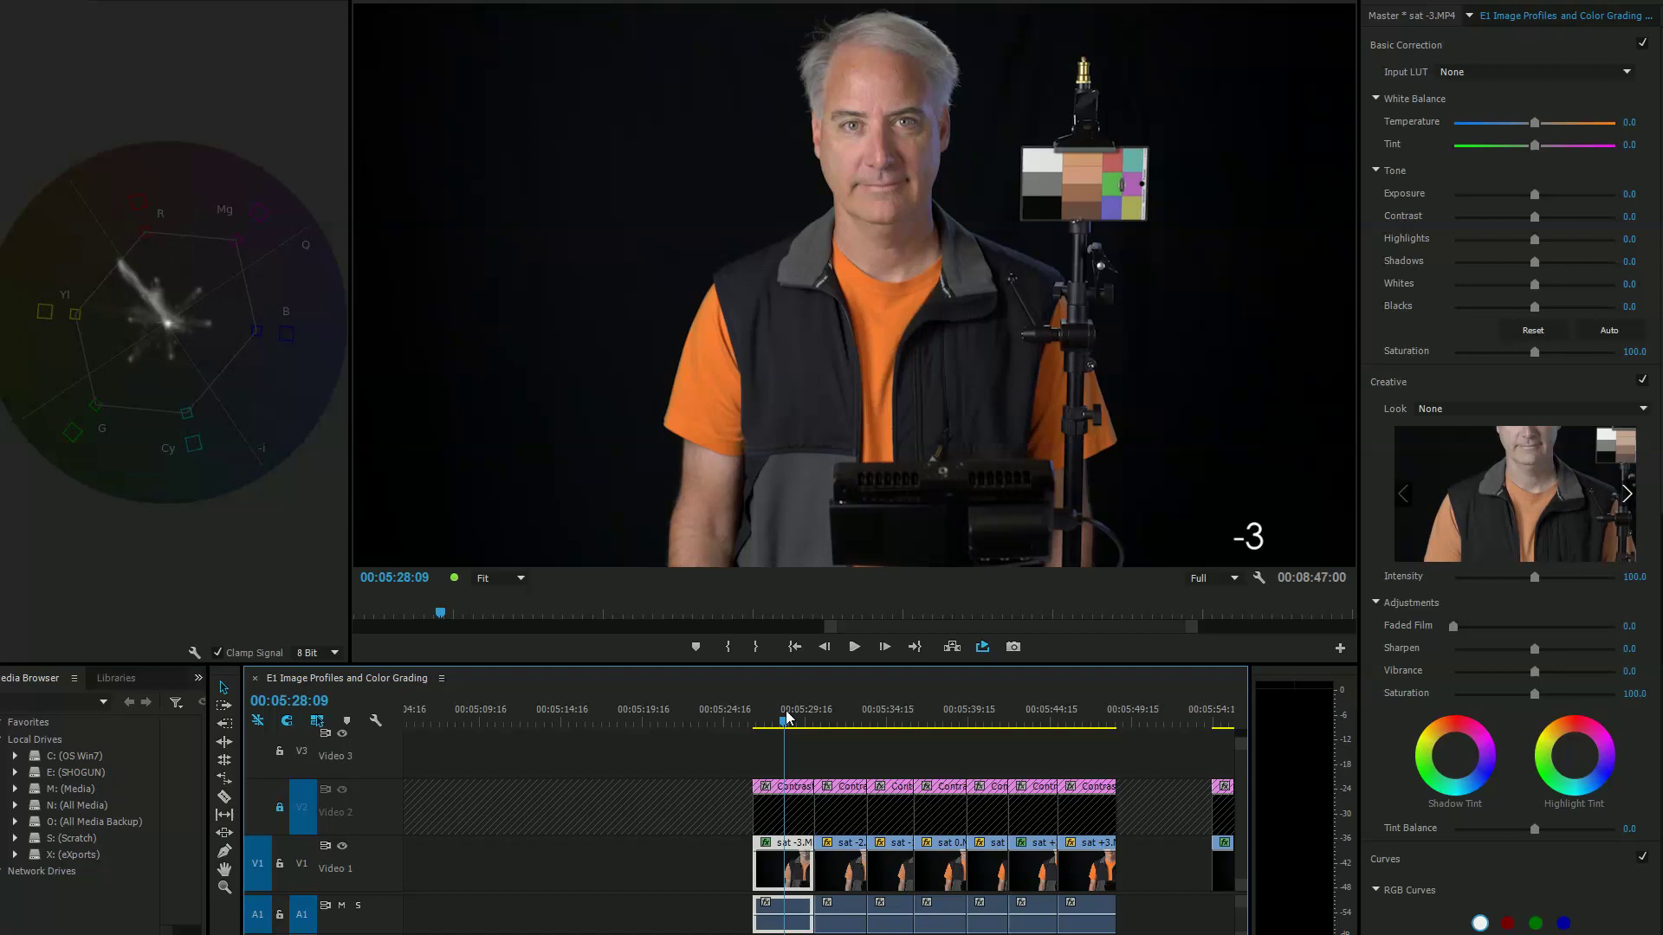
left_click(1037, 712)
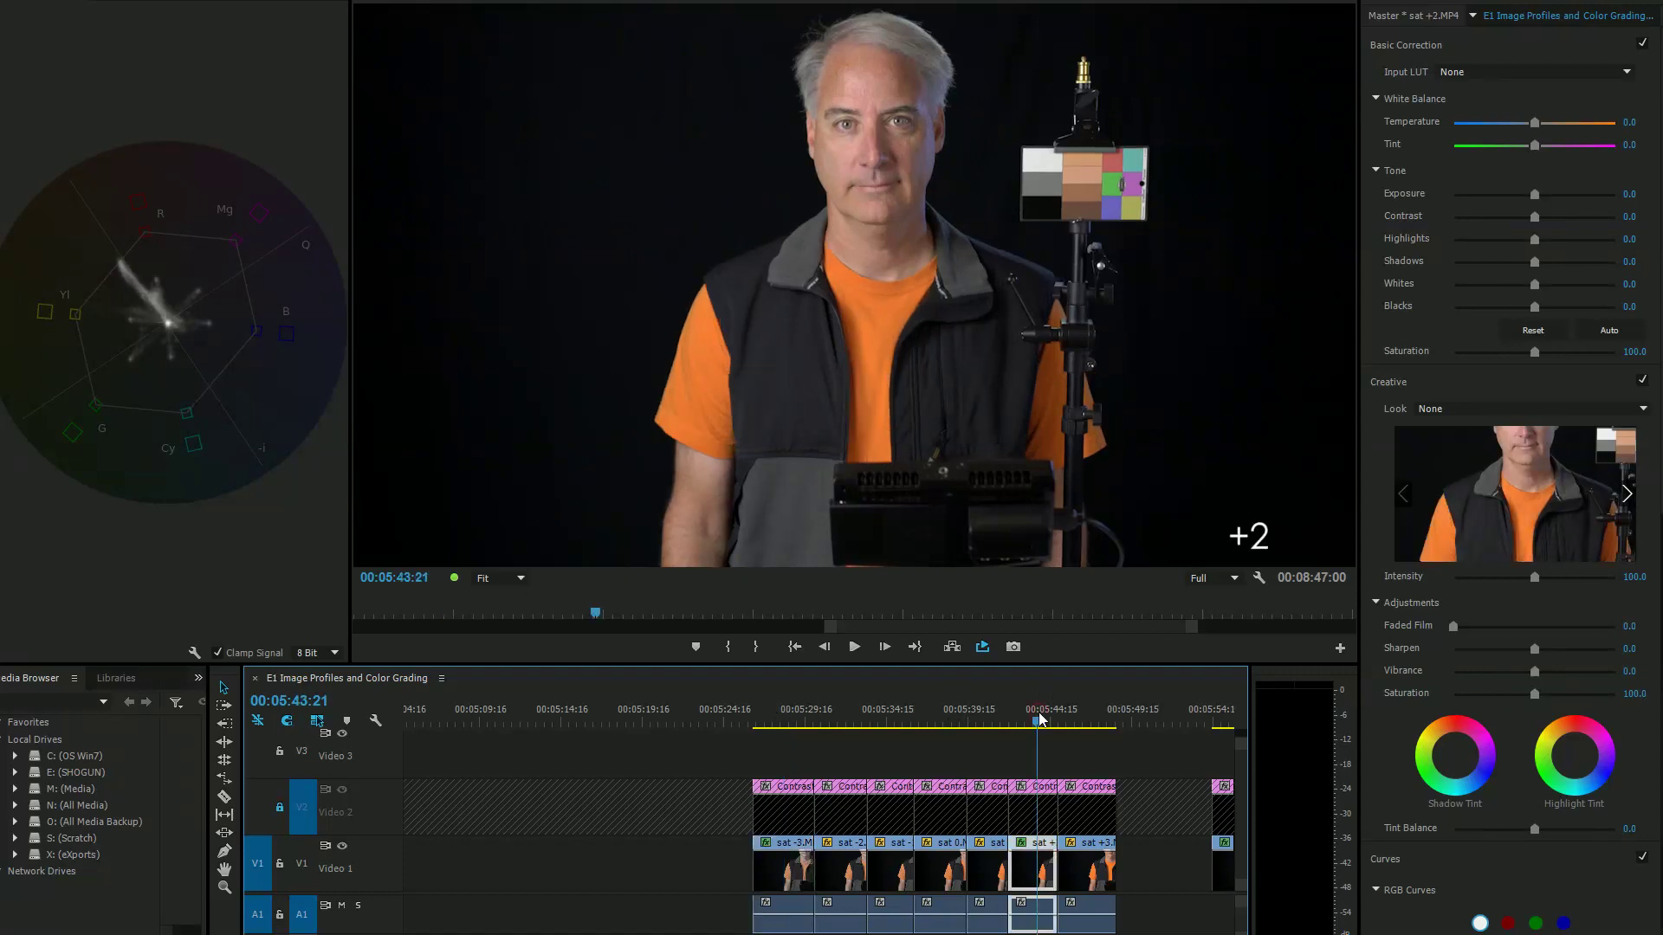
left_click(787, 715)
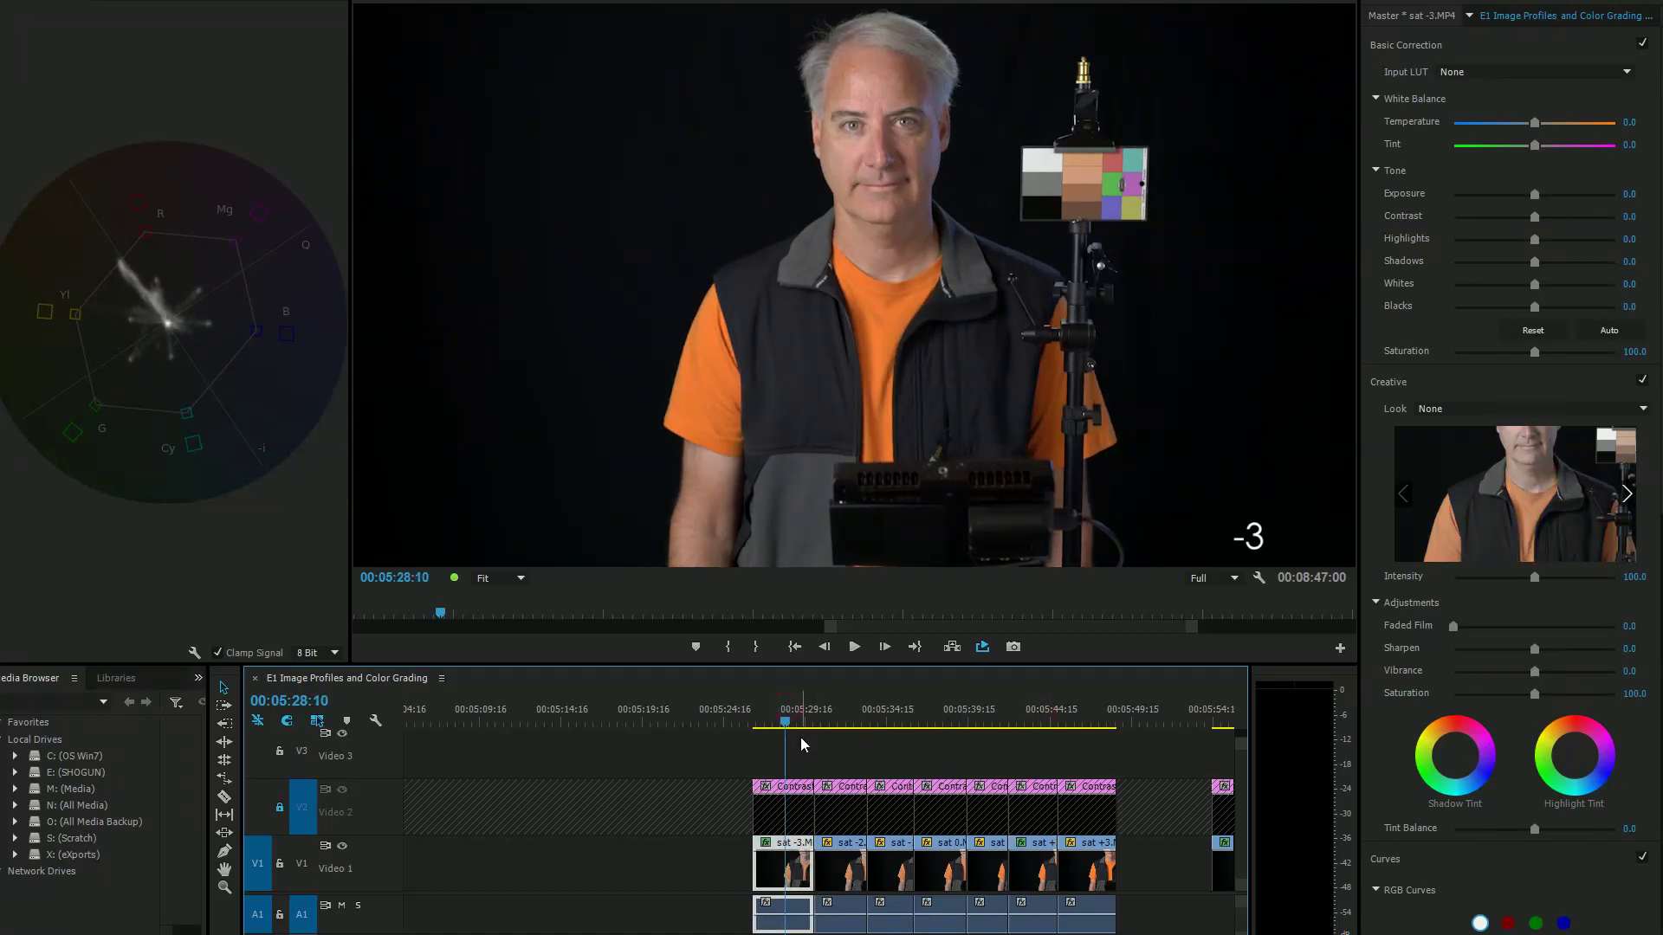
Disable the -3 clip's SpeedGrade Lumetri grade and raise its Lumetri saturation to 196.8.
left_click(777, 868)
left_click(137, 3)
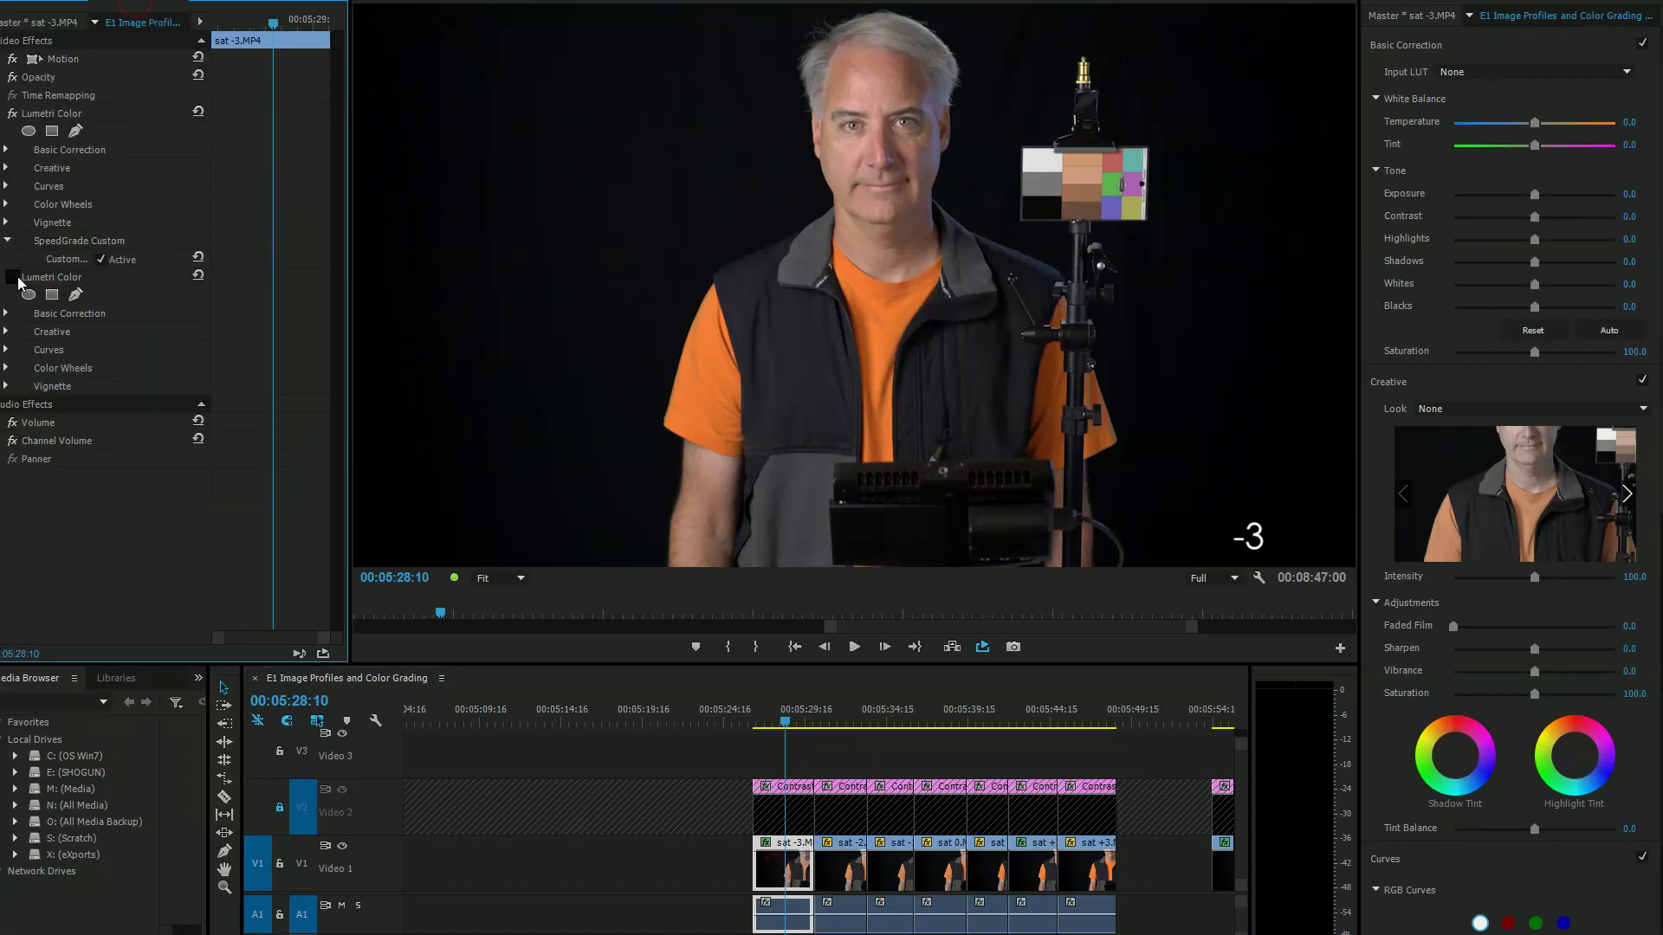
left_click(35, 114)
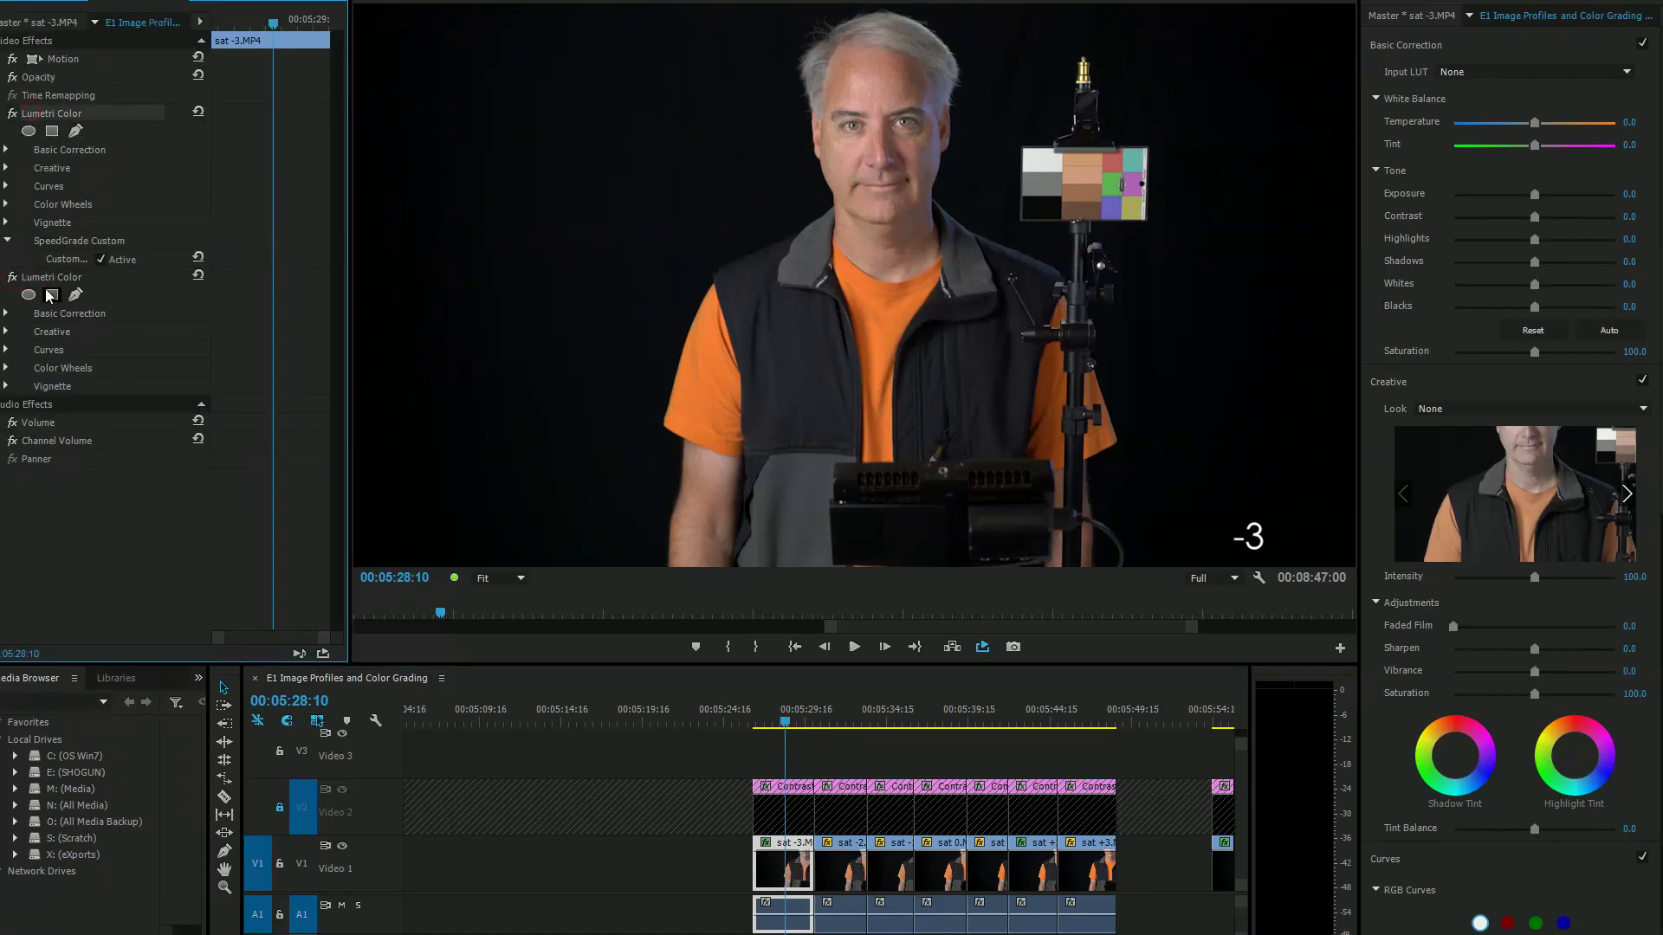
left_click(15, 115)
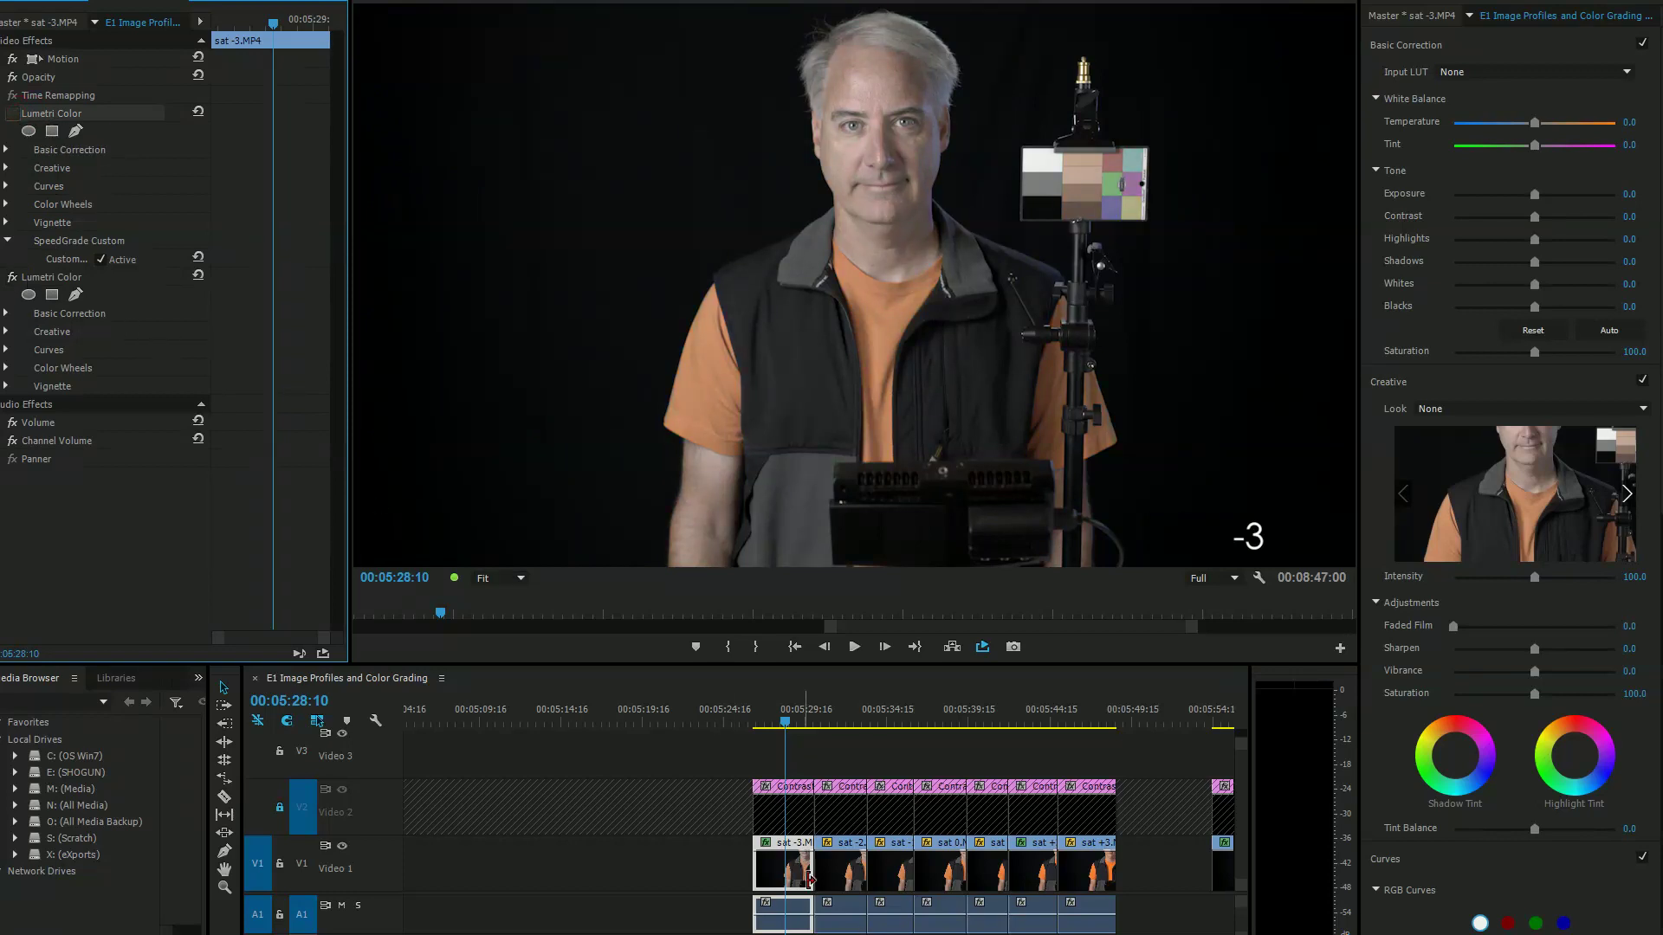
left_click_drag(1536, 351, 1613, 350)
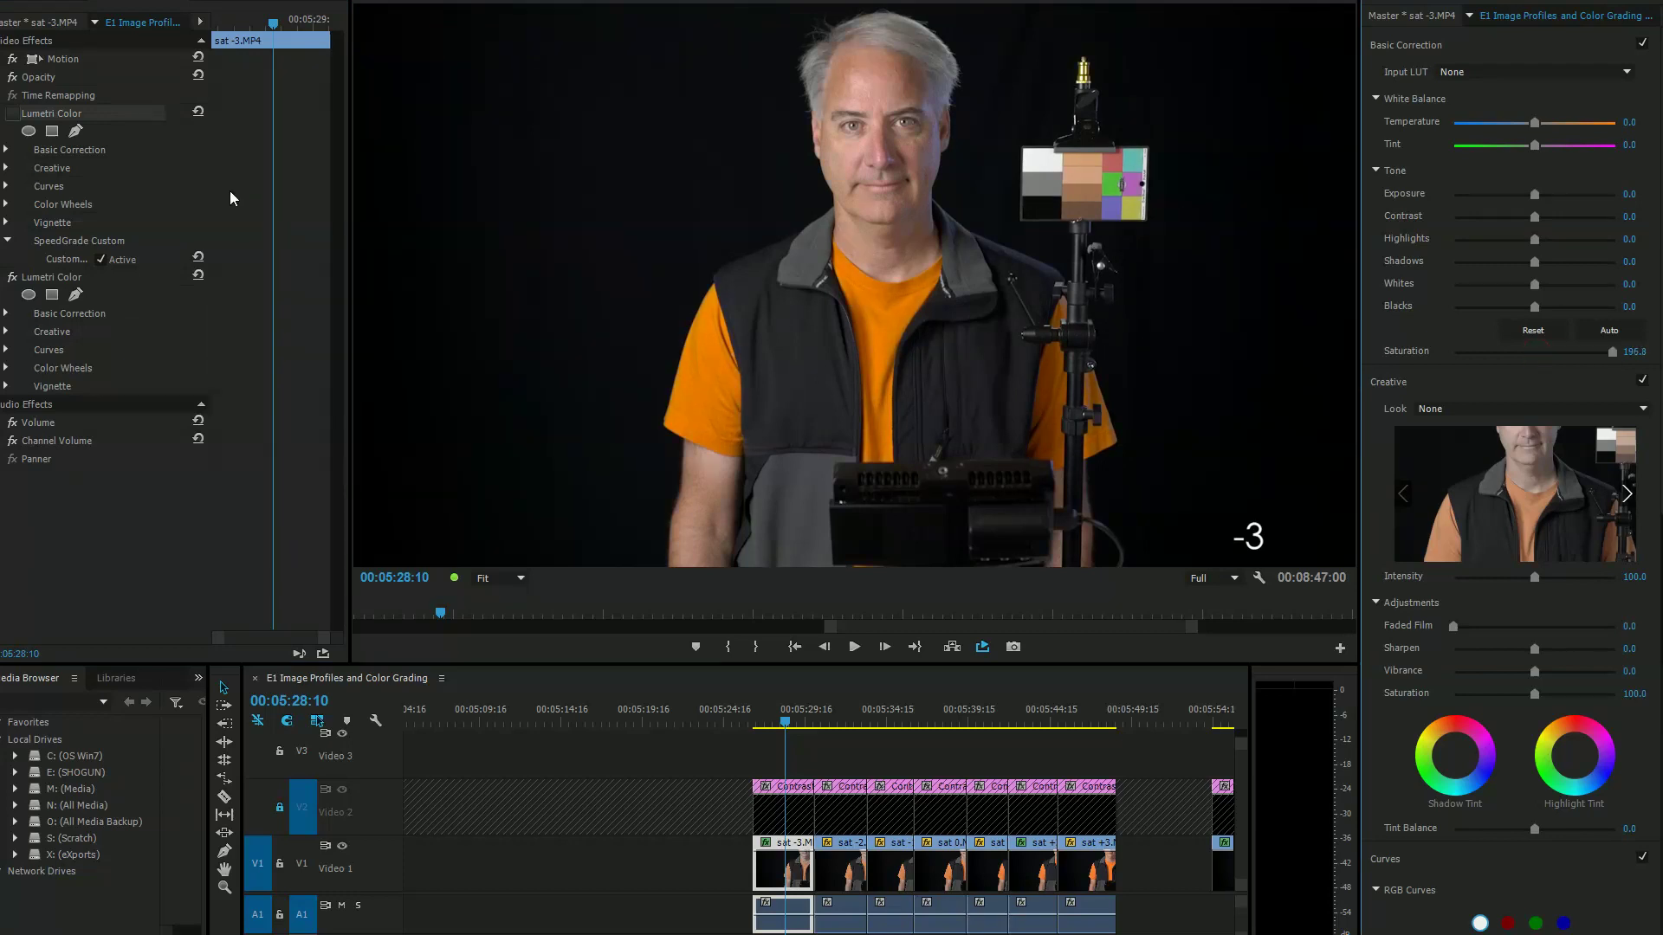
left_click(178, 7)
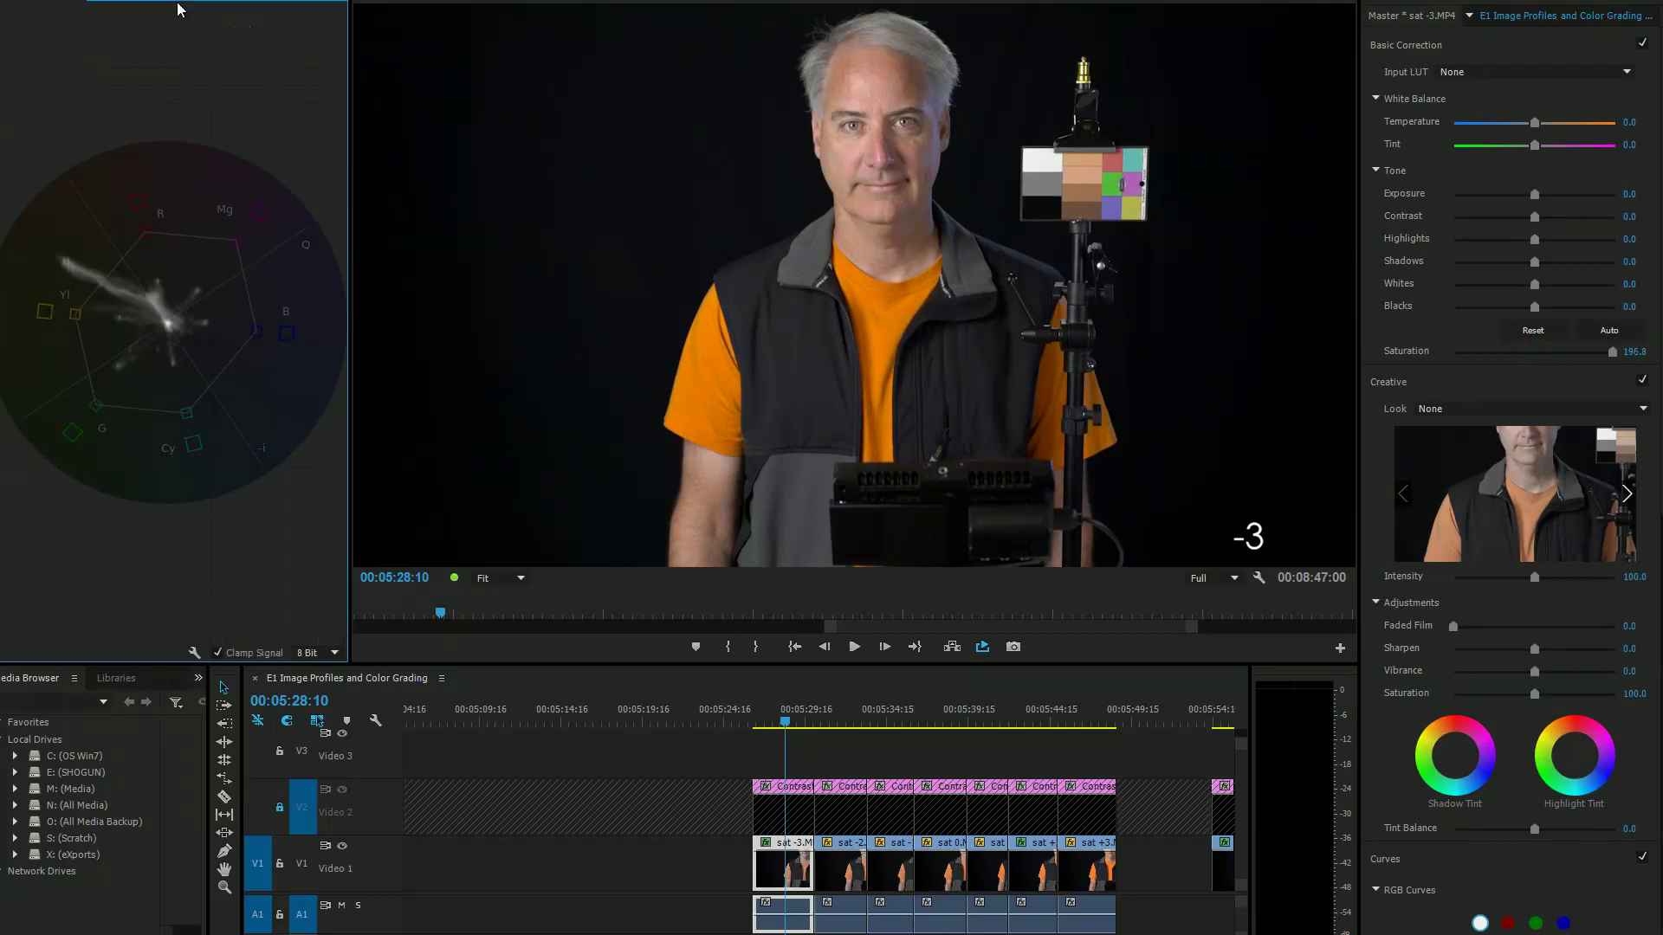
Lower the -3 clip's Lumetri saturation to about 135.8, narrowing its vectorscope trace.
mouse_move(1611, 352)
left_mouse_down()
mouse_move(1555, 358)
mouse_move(1597, 363)
left_mouse_up()
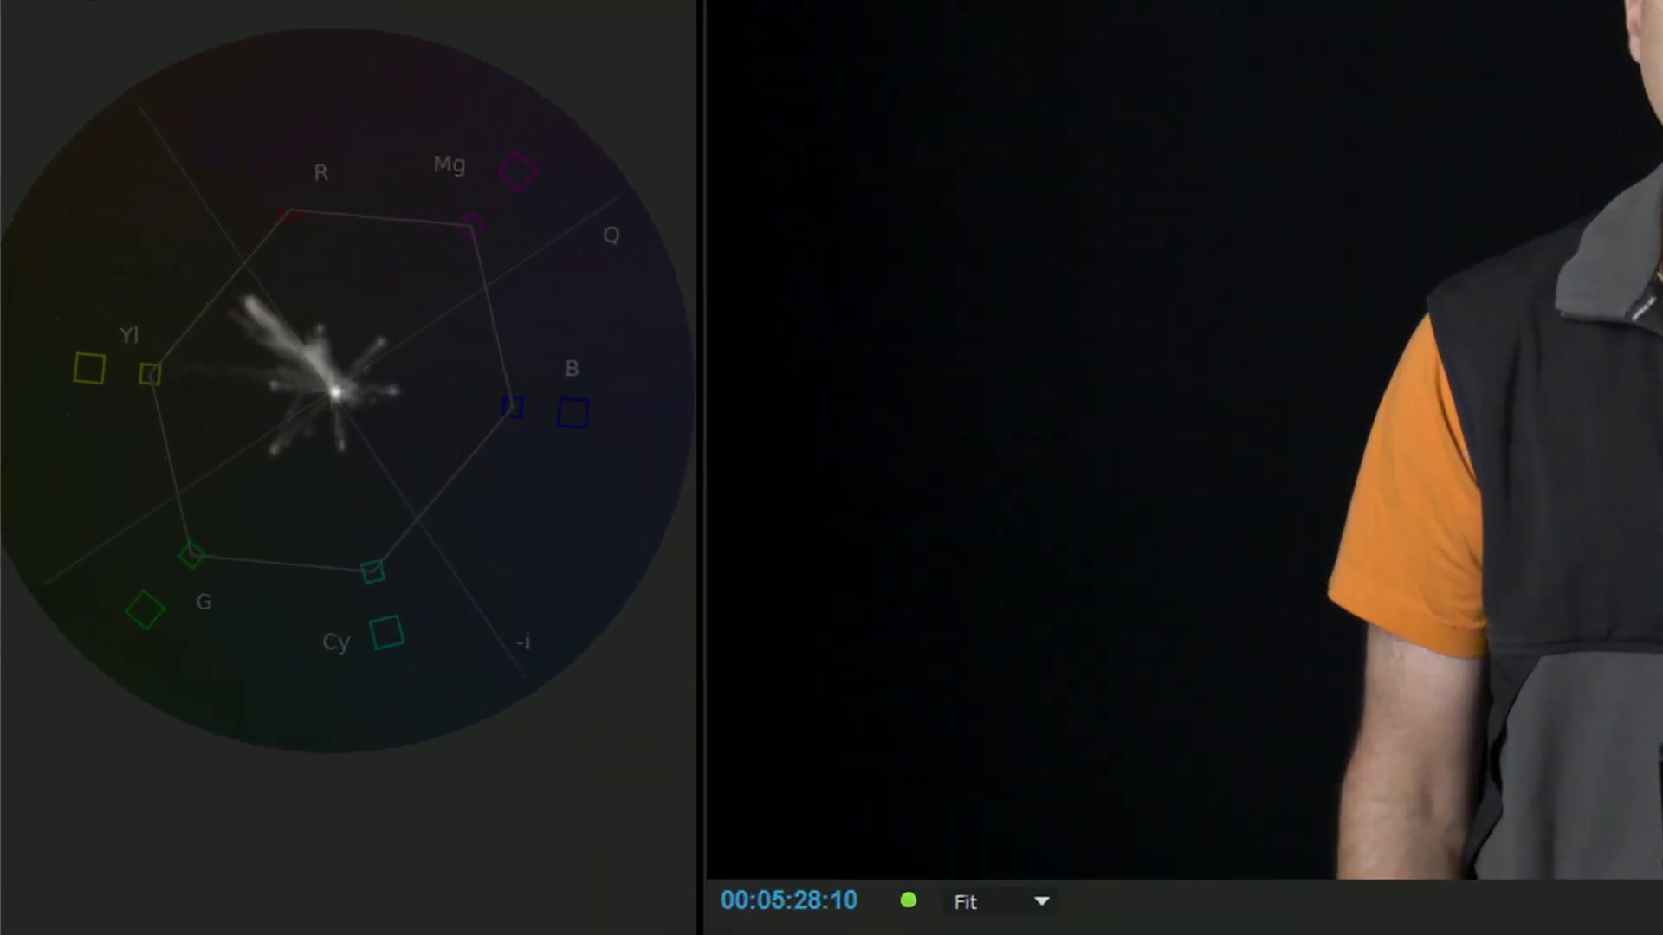